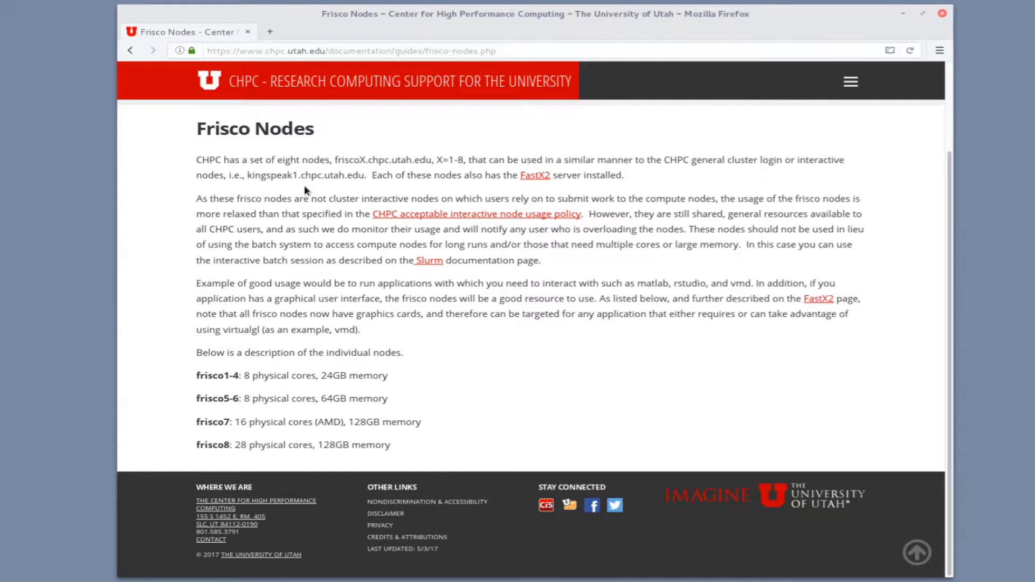
# Highlight the shared-resources sentence and the list of frisco nodes on the current page
pyautogui.moveTo(634, 214); pyautogui.dragTo(808, 216)
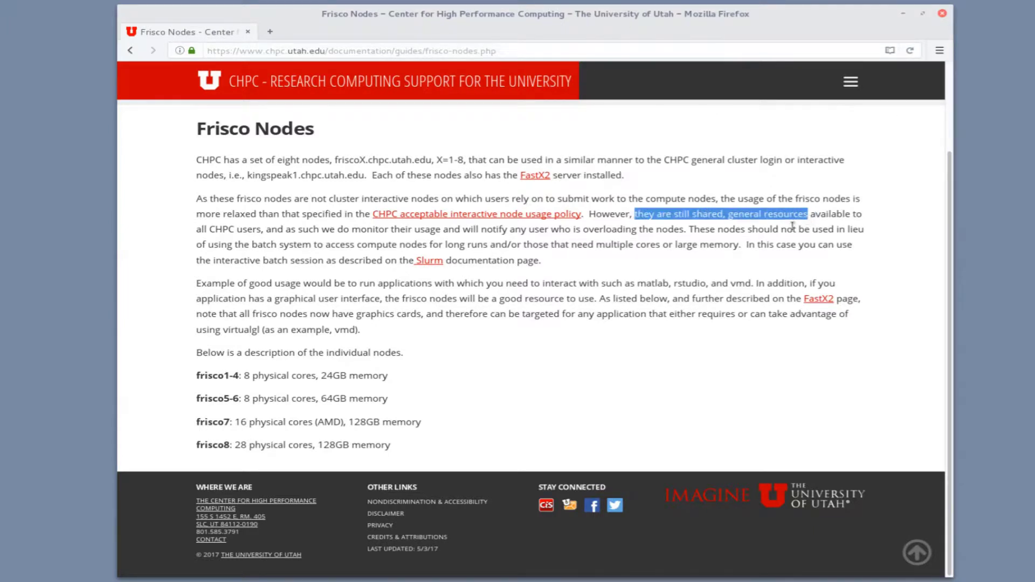
pyautogui.click(669, 449)
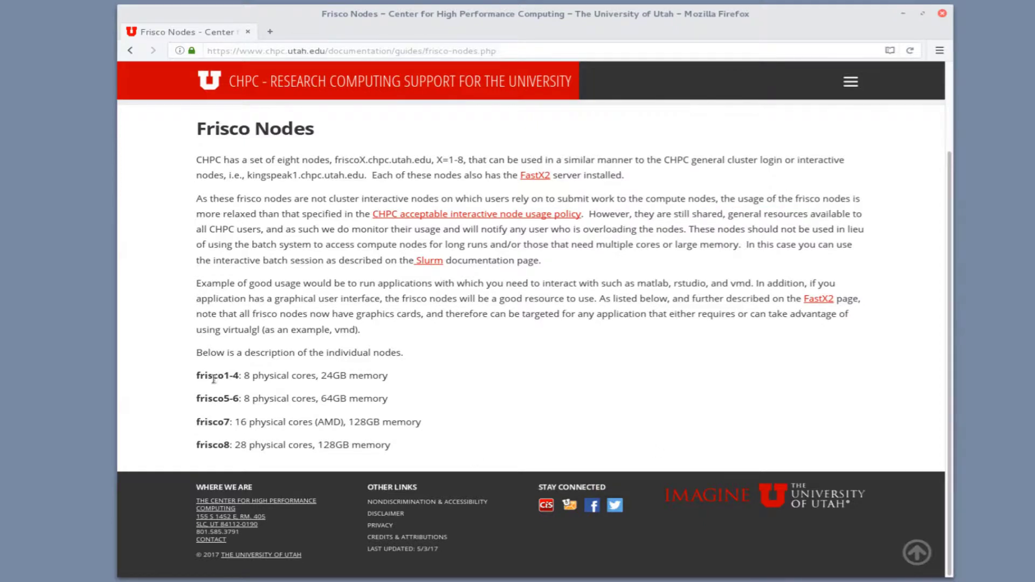
pyautogui.moveTo(196, 351); pyautogui.dragTo(440, 465)
pyautogui.click(439, 458)
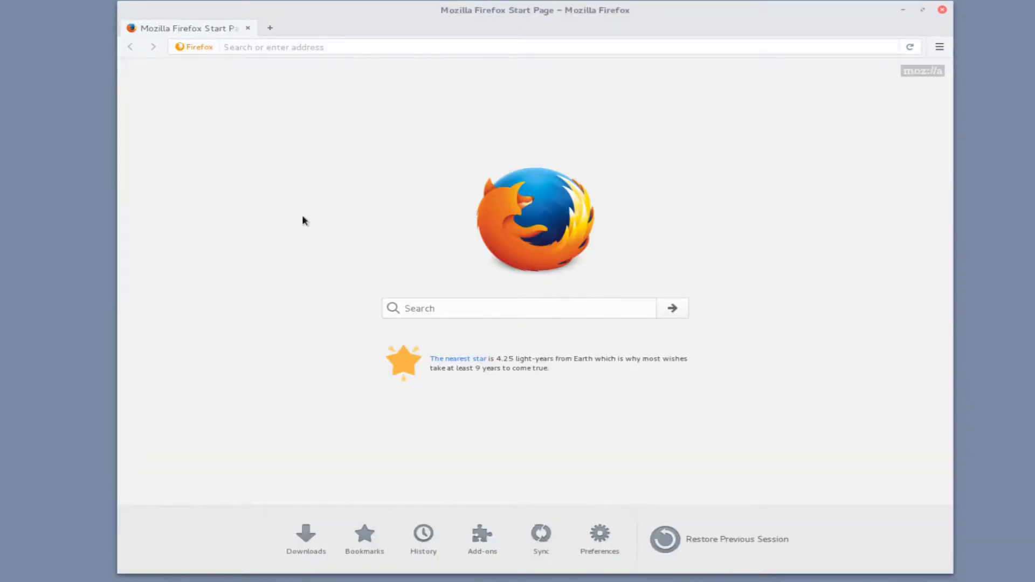
# Load chpc.utah.edu and open the FastX2 guide from the Software documentation
pyautogui.hotkey('ctrl', 'l')
pyautogui.write('chpc.')
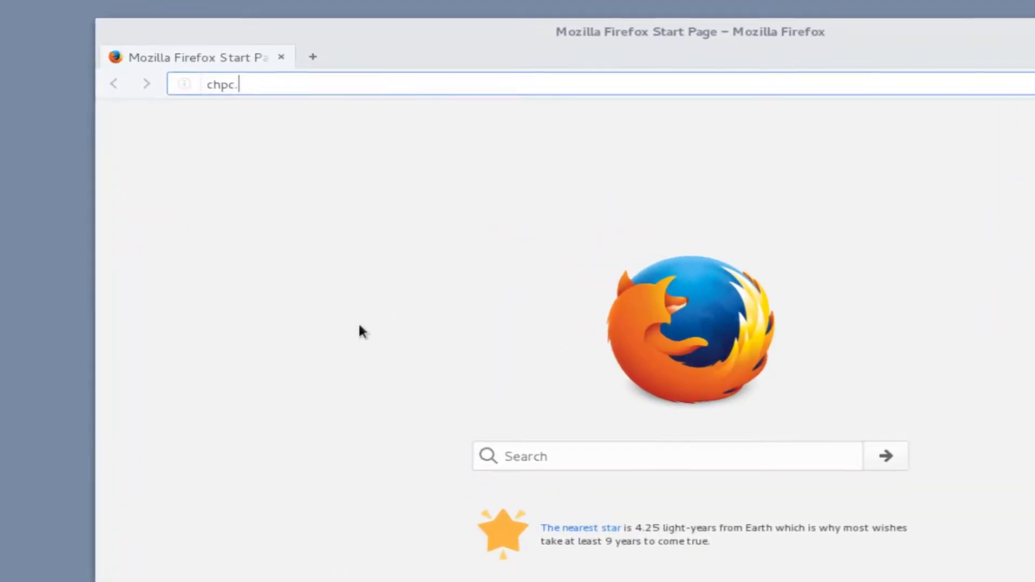
pyautogui.write('utah.edu')
pyautogui.press('Return')
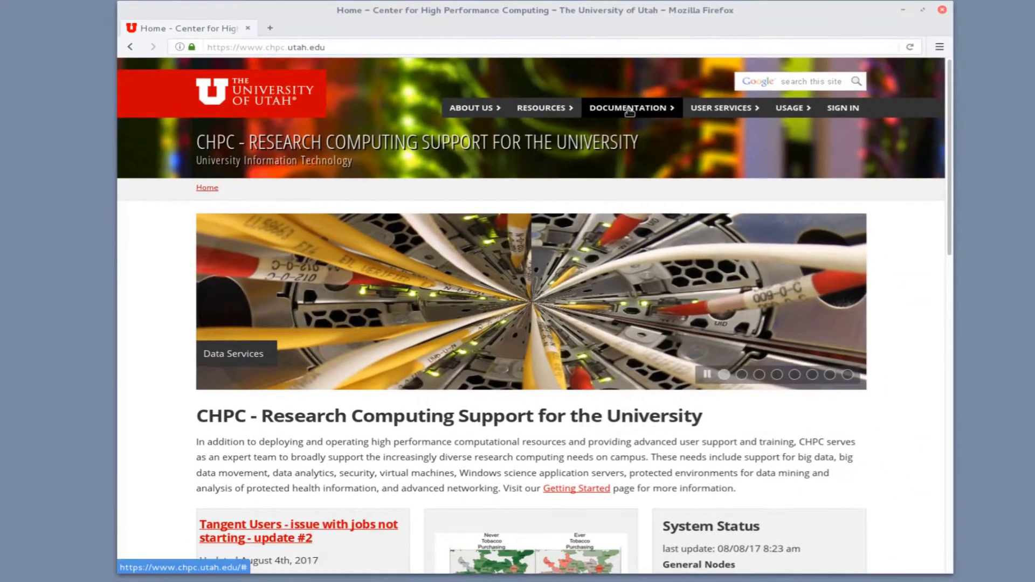
pyautogui.click(798, 411)
pyautogui.scroll(-5, 669, 312)
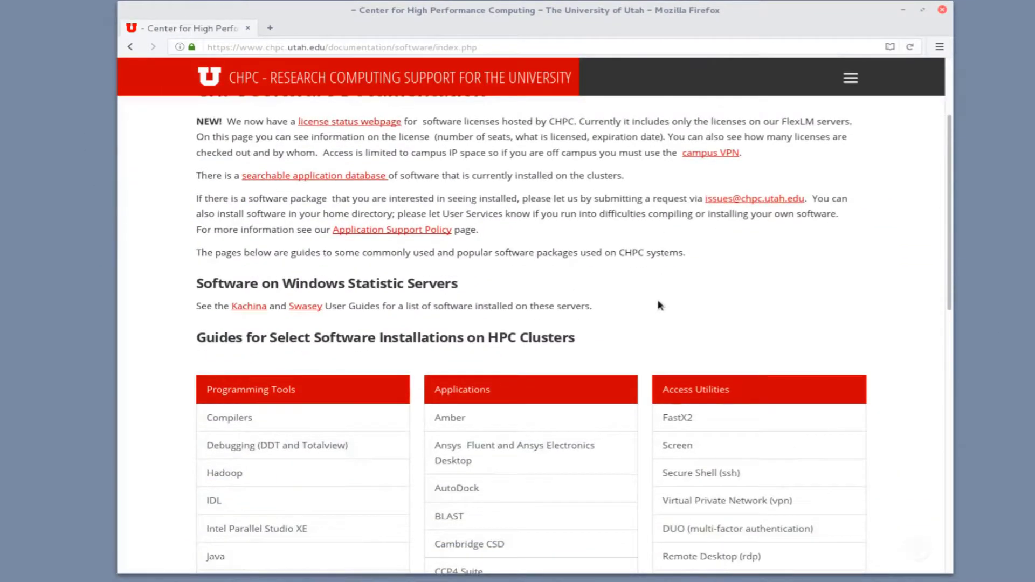
pyautogui.click(670, 284)
# Scroll the FastX2 guide down to the 'Use Web based client' section and highlight its heading
pyautogui.scroll(-3, 670, 285)
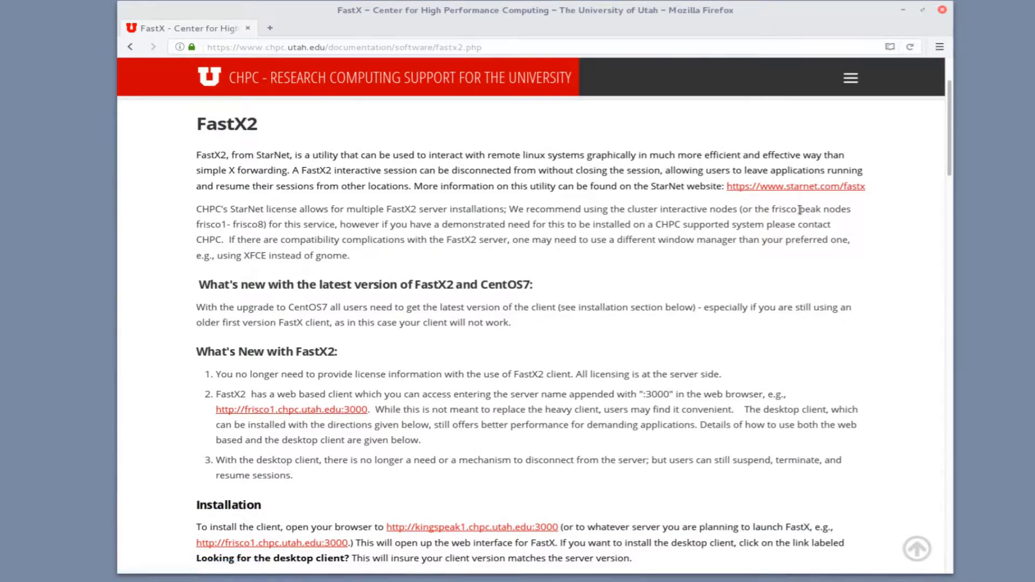
pyautogui.scroll(-15, 318, 345)
pyautogui.scroll(-1, 318, 345)
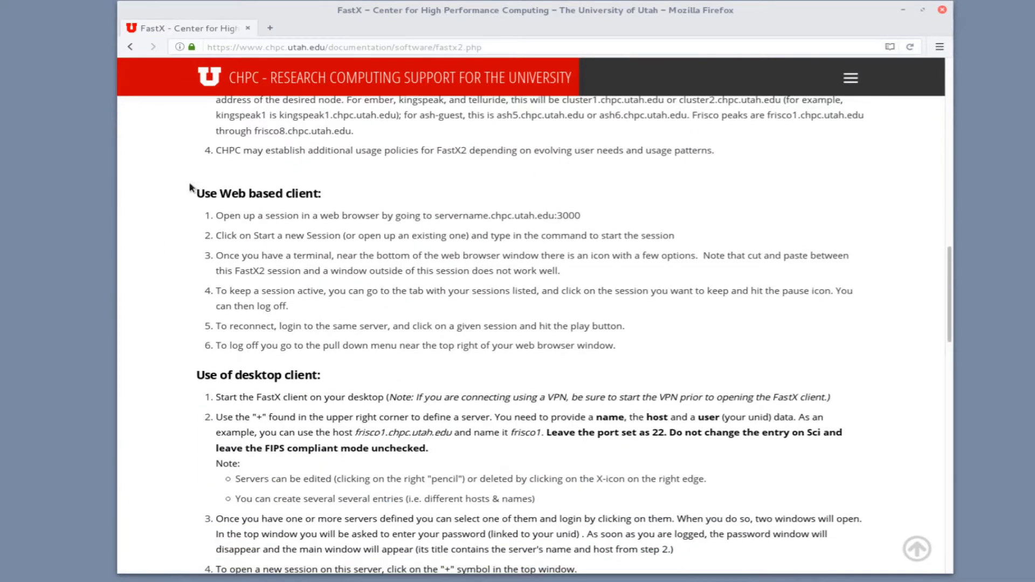
pyautogui.tripleClick(345, 204)
pyautogui.click(345, 204)
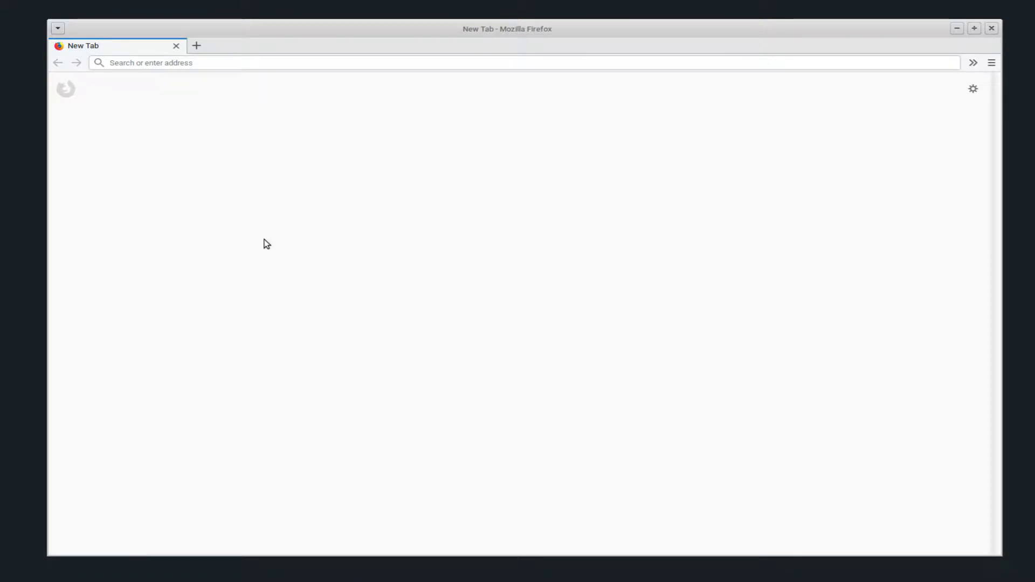
# Log in at kingspeak.chpc.utah.edu:3443 with the username and password, declining to save the login
pyautogui.click(217, 61)
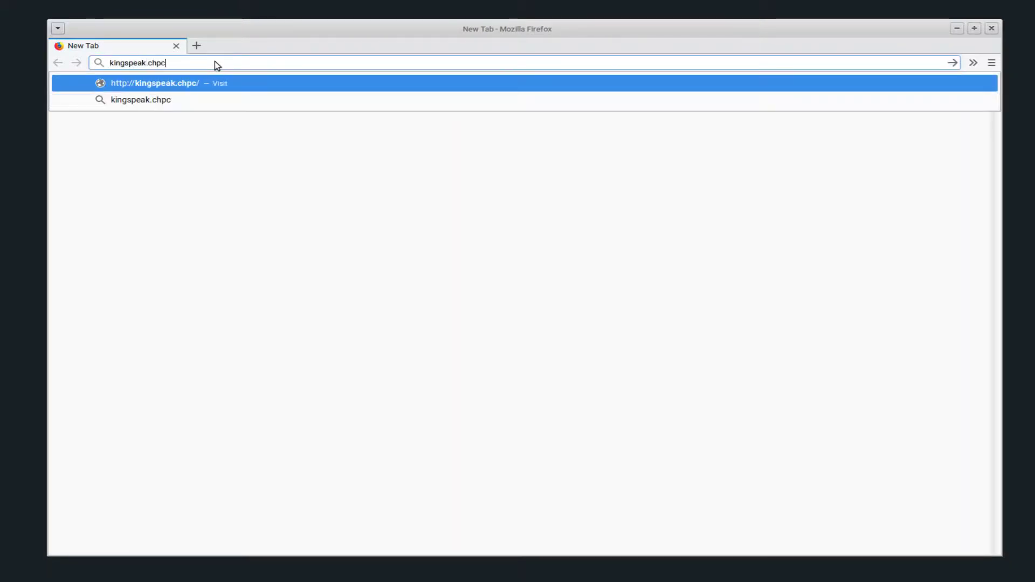
pyautogui.press('Return')
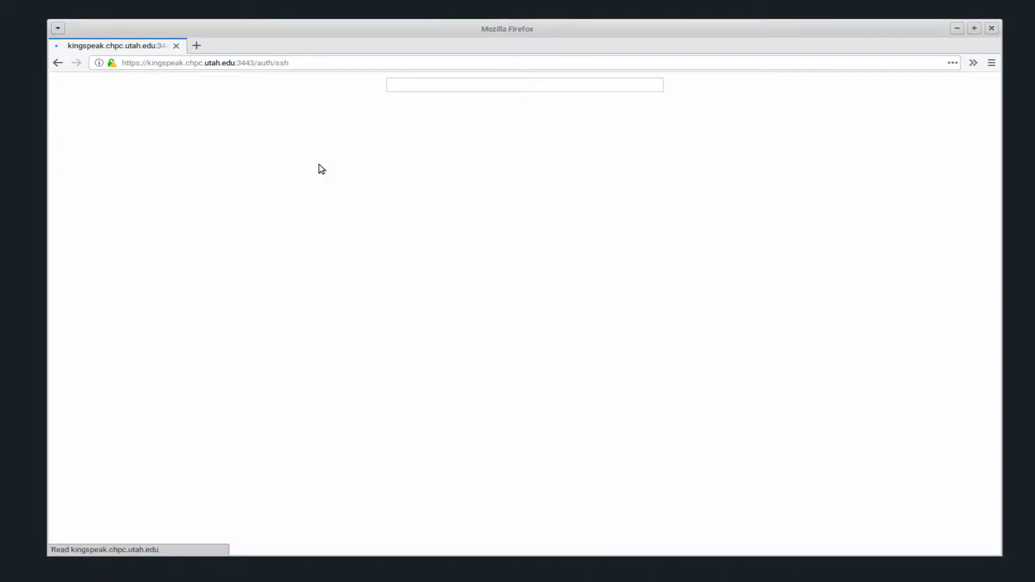
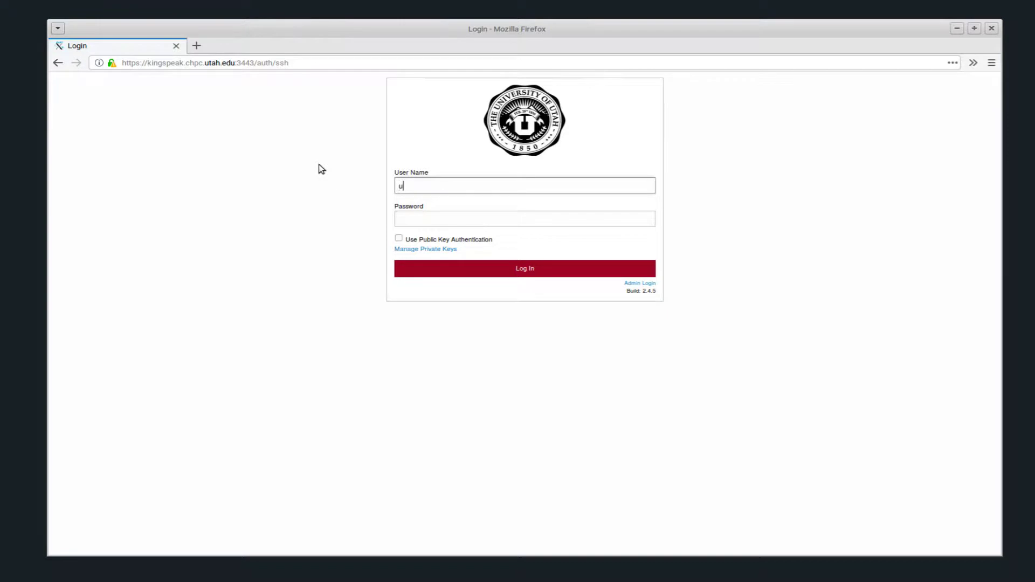
pyautogui.press('Tab')
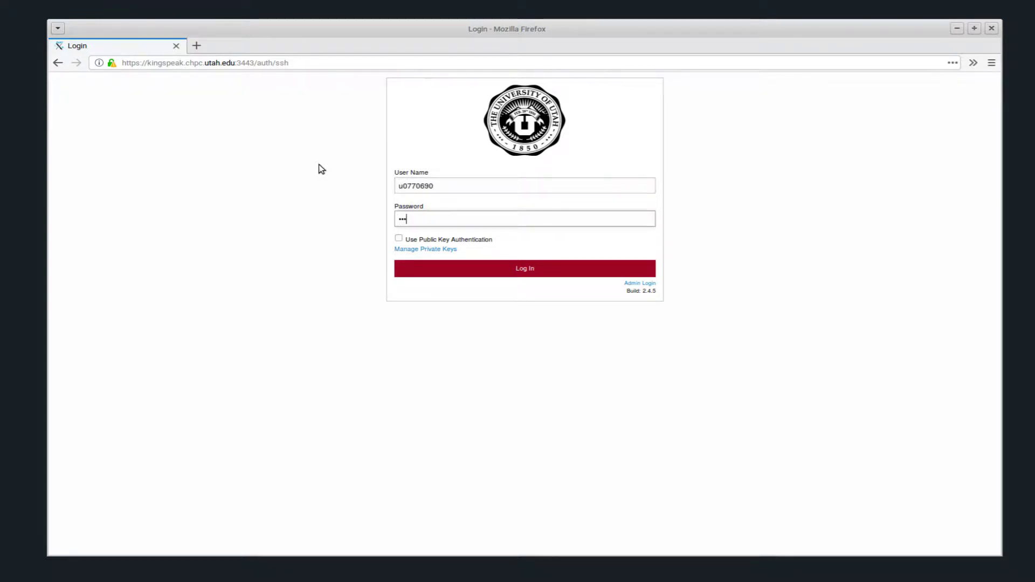
pyautogui.click(452, 269)
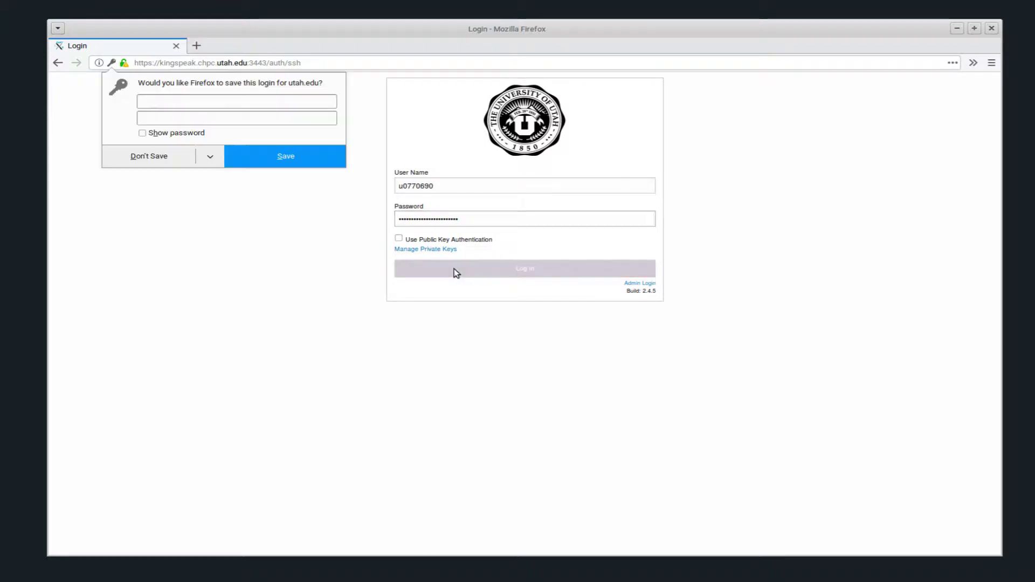
pyautogui.click(175, 149)
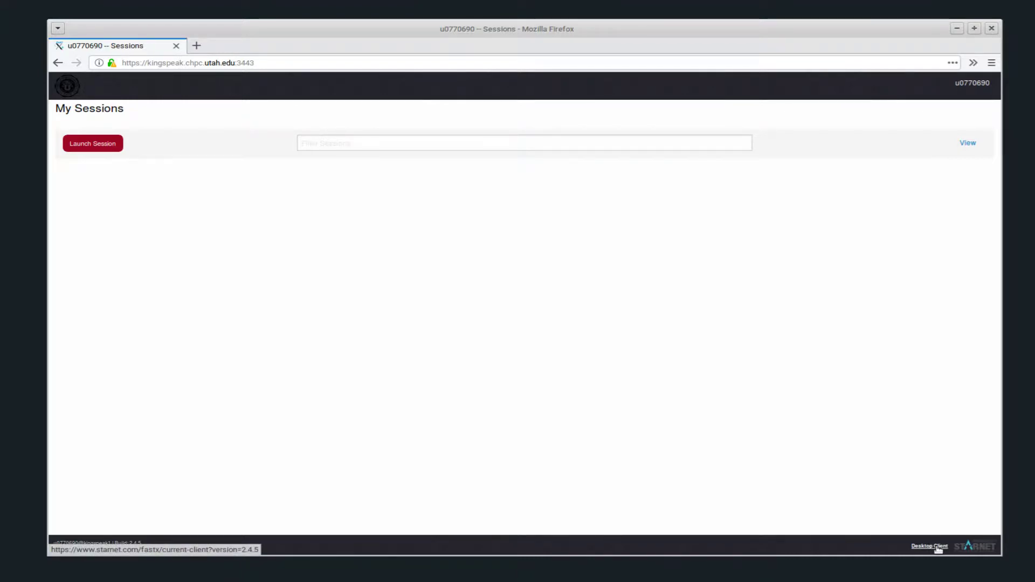
pyautogui.scroll(7, 938, 549)
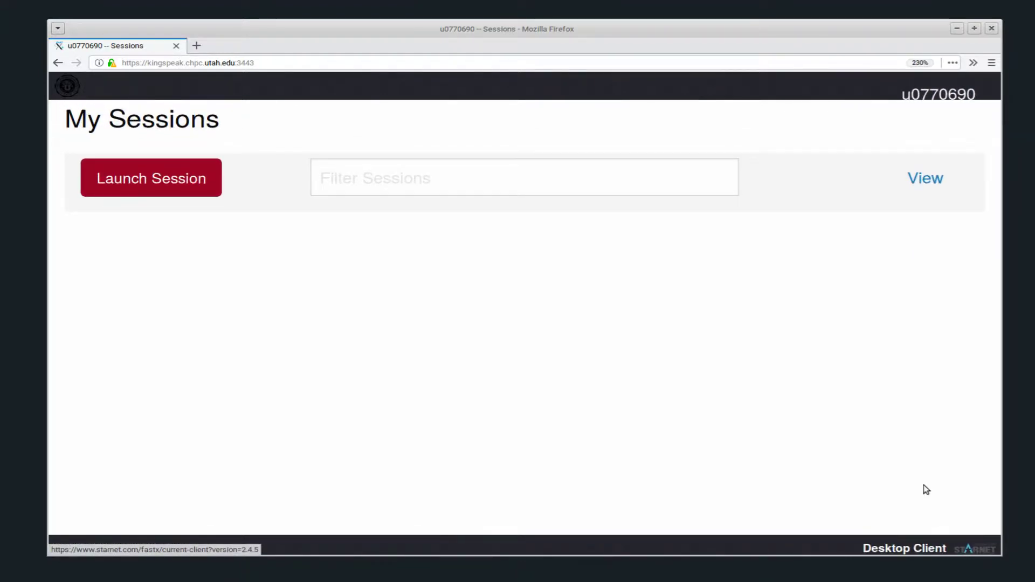
pyautogui.click(916, 547)
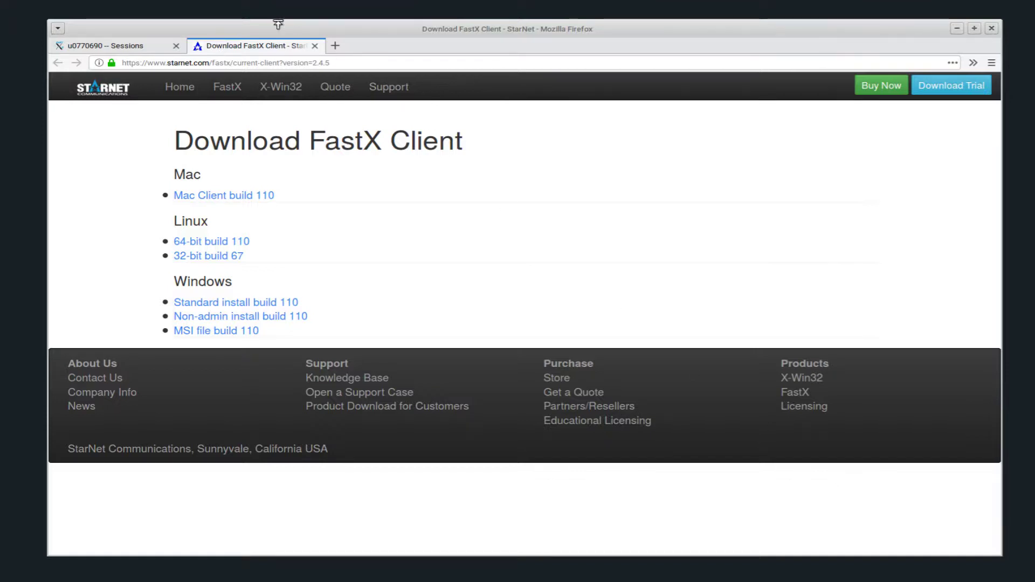
pyautogui.click(315, 47)
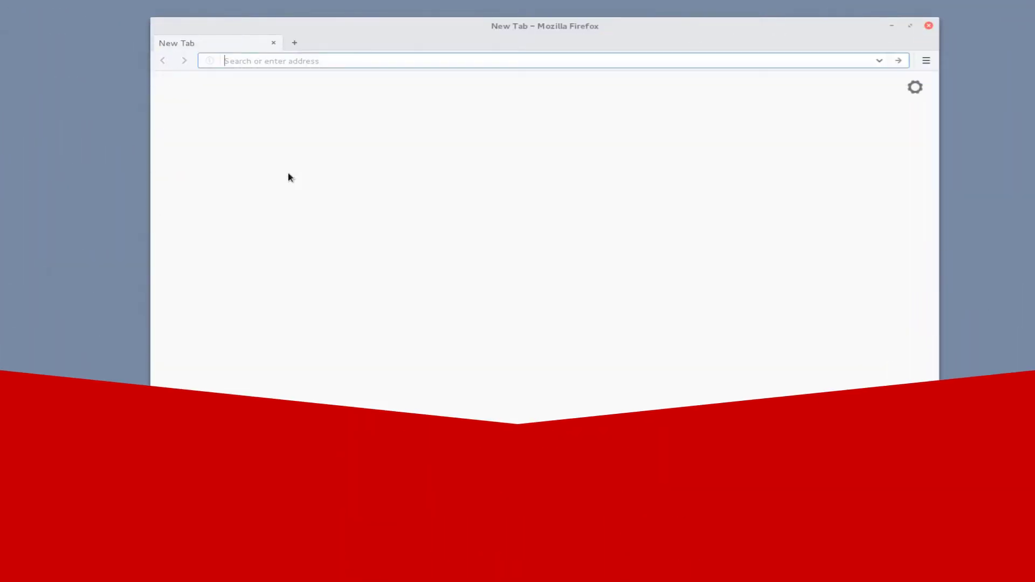
# Load kingspeak.chpc.utah.edu:3000 and save the 64-bit Linux desktop client archive
pyautogui.write('kingspeak.chpc.utah.edu:3000')
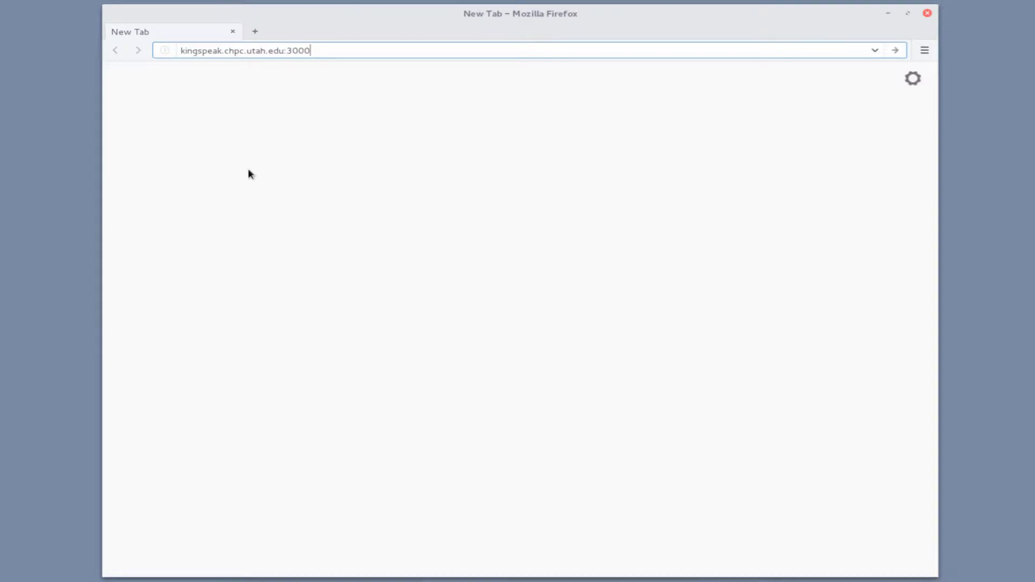
pyautogui.click(895, 50)
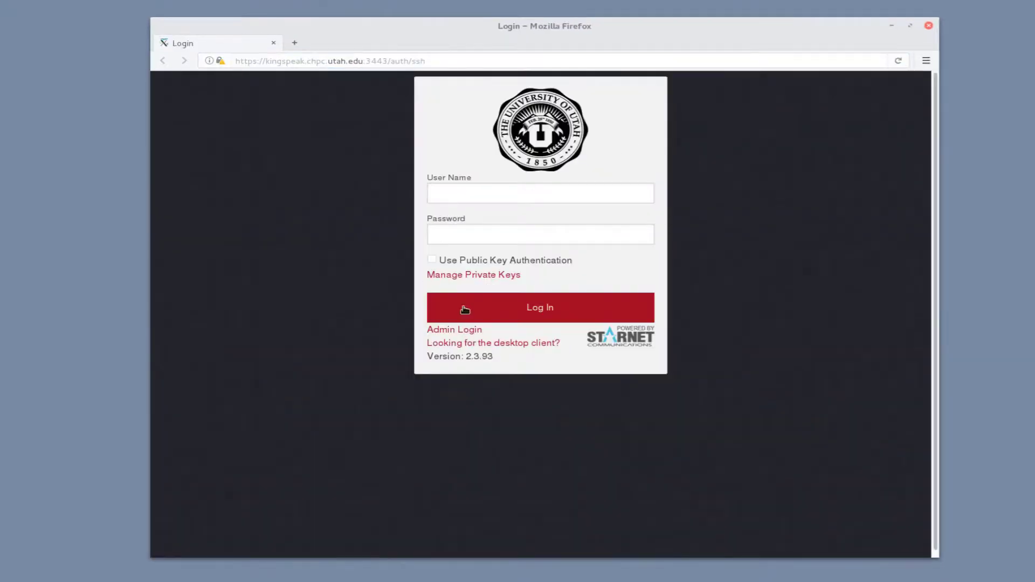
pyautogui.click(515, 347)
pyautogui.click(516, 399)
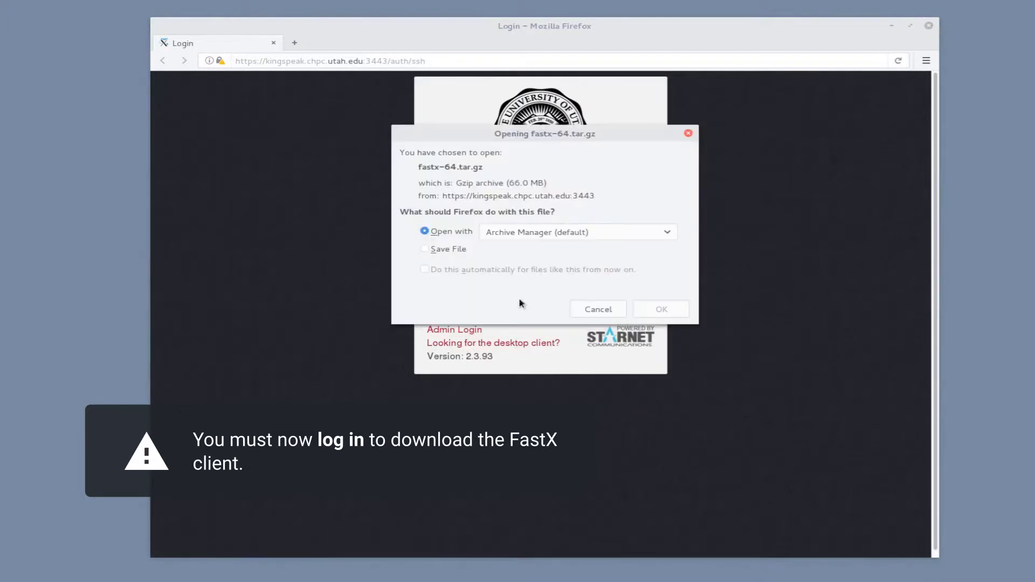
pyautogui.click(464, 251)
pyautogui.click(661, 309)
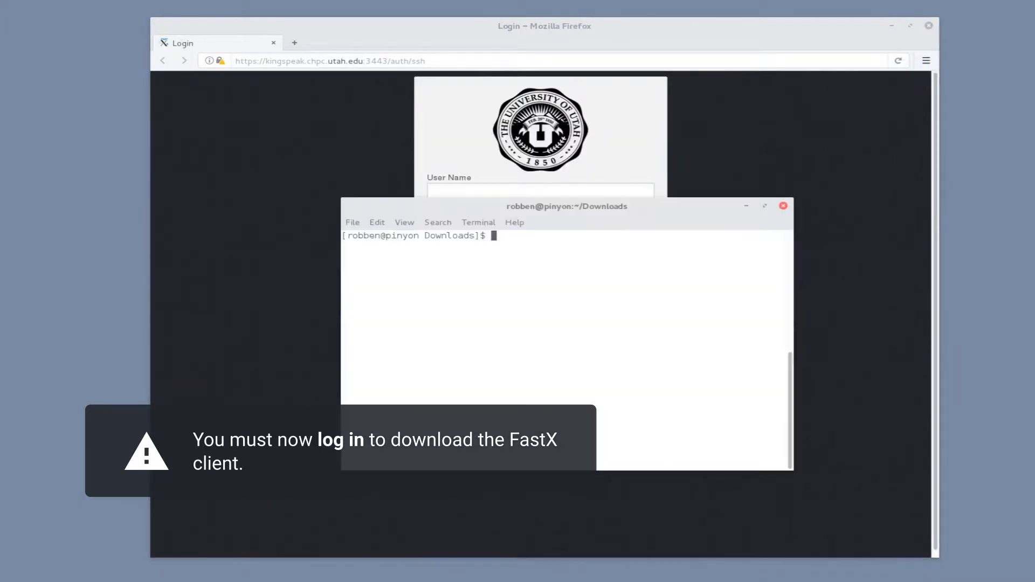
# Extract fastx-64.tar.gz with tar xzvf
pyautogui.write('tar')
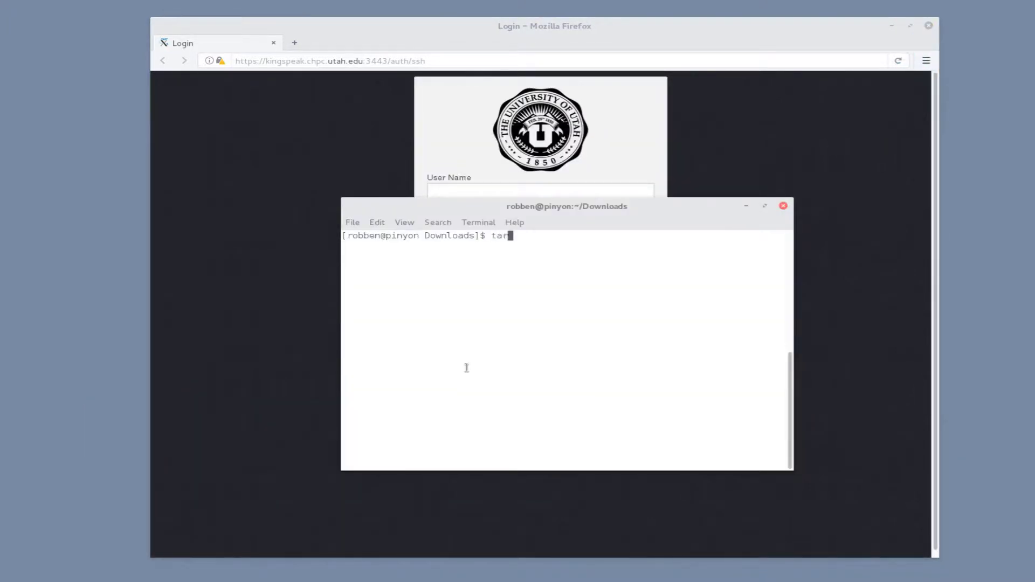
pyautogui.write(' xzvf faa')
pyautogui.press('Tab')
pyautogui.press('Return')
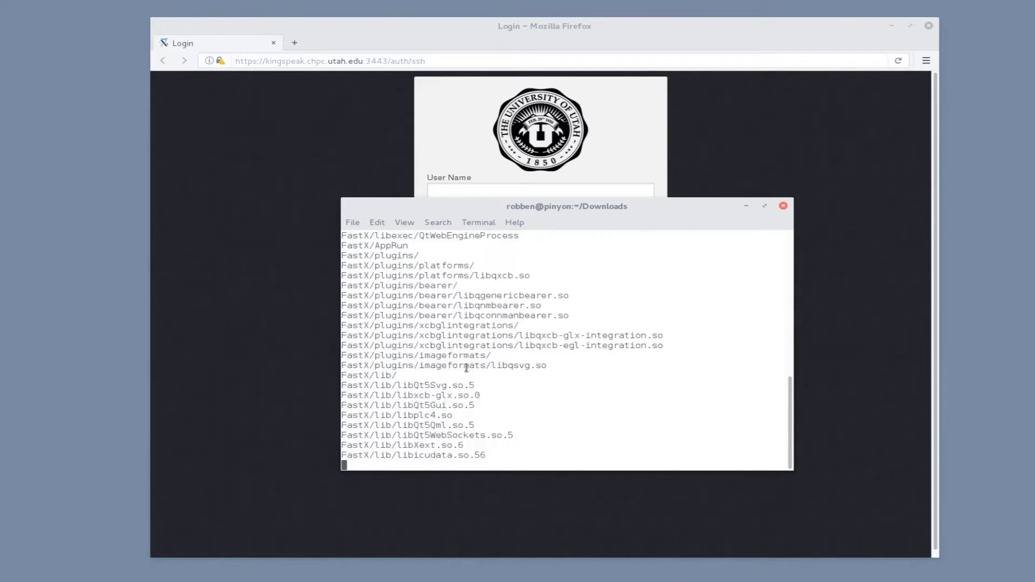
# Enter the FastX folder, list its contents and run ./AppRun
pyautogui.write('cd FastX')
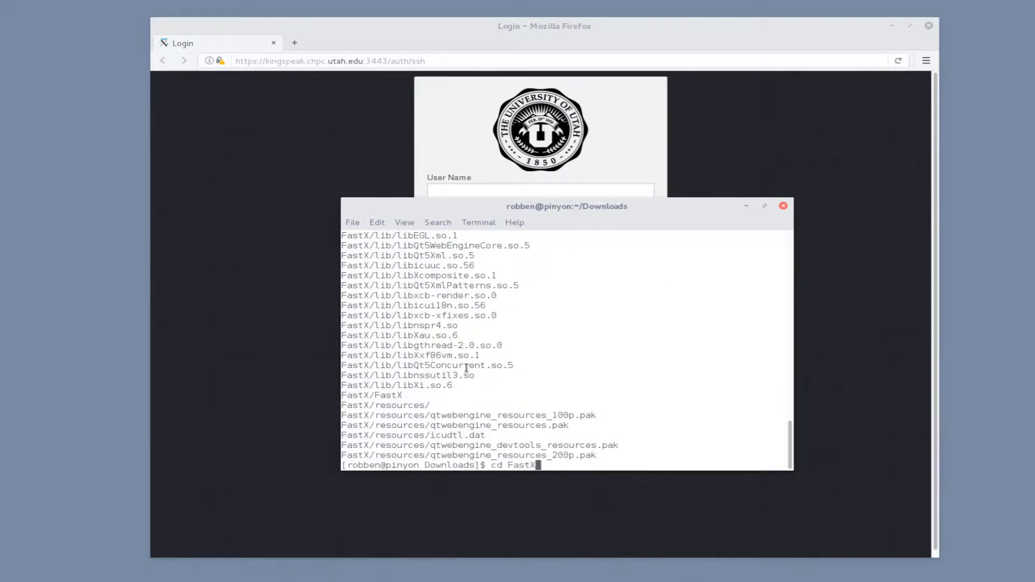
pyautogui.press('Return')
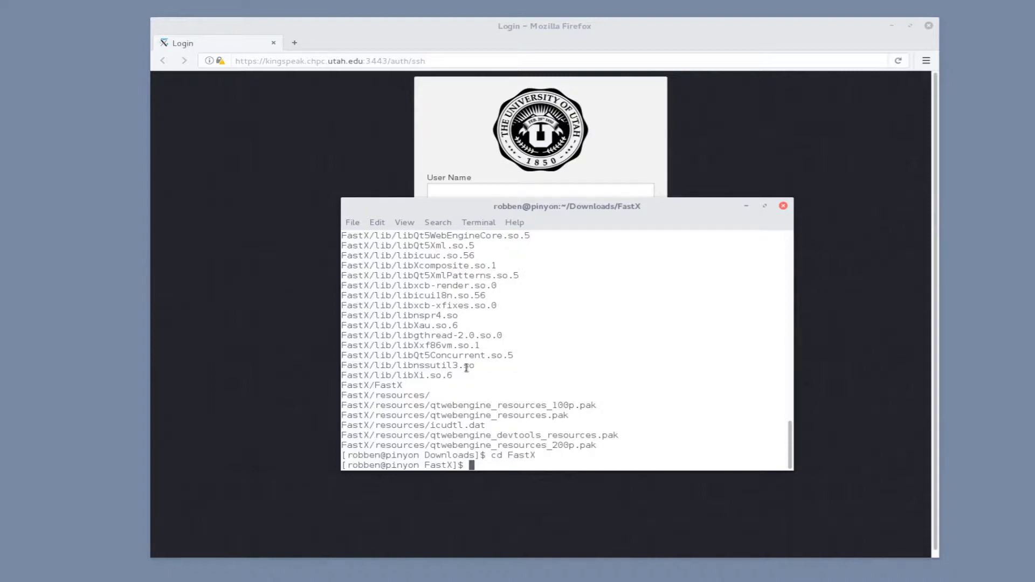
pyautogui.write('ls')
pyautogui.press('Return')
pyautogui.write('./AppRun')
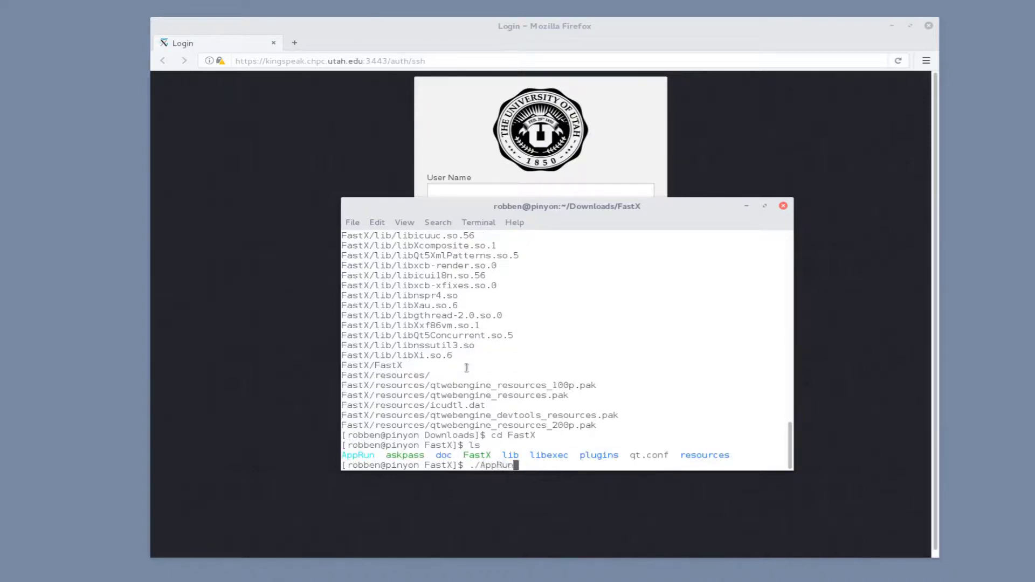
pyautogui.press('Return')
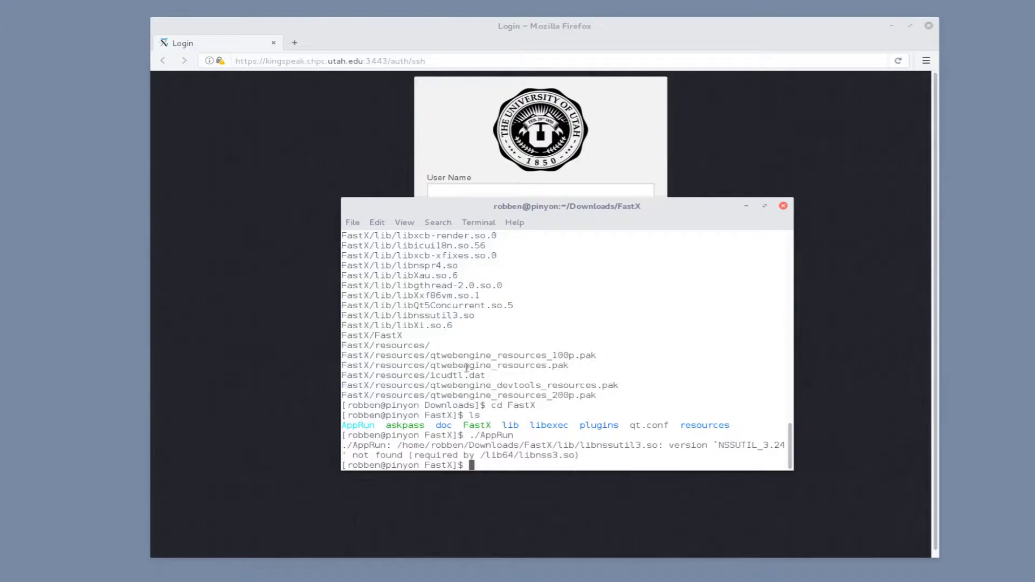
# Export LD_LIBRARY_PATH=/lib64:./lib and rerun ./AppRun from history
pyautogui.write('export LD_LIBRARY_PATH=')
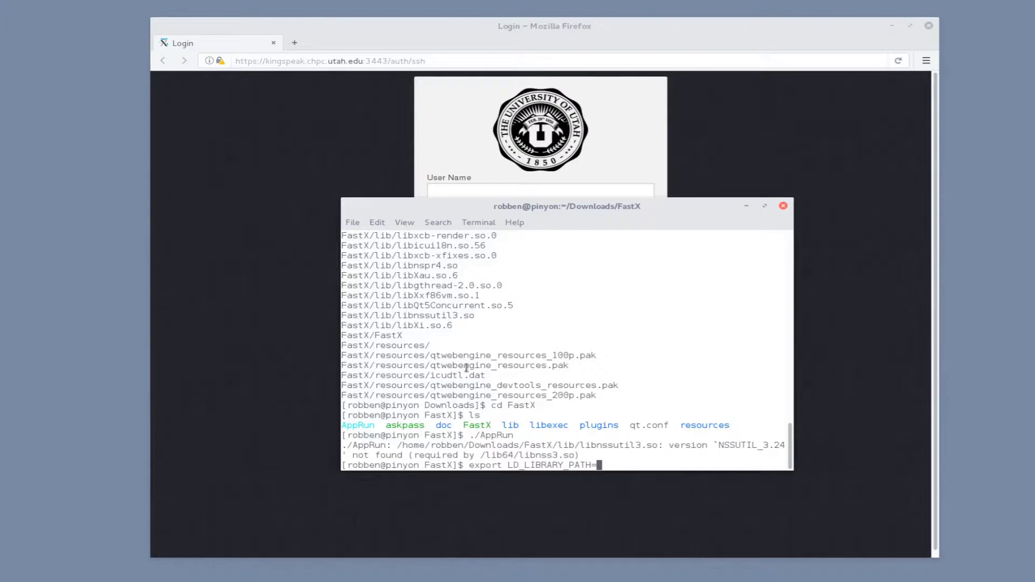
pyautogui.write('/lib64')
pyautogui.write(':./lib')
pyautogui.press('Return')
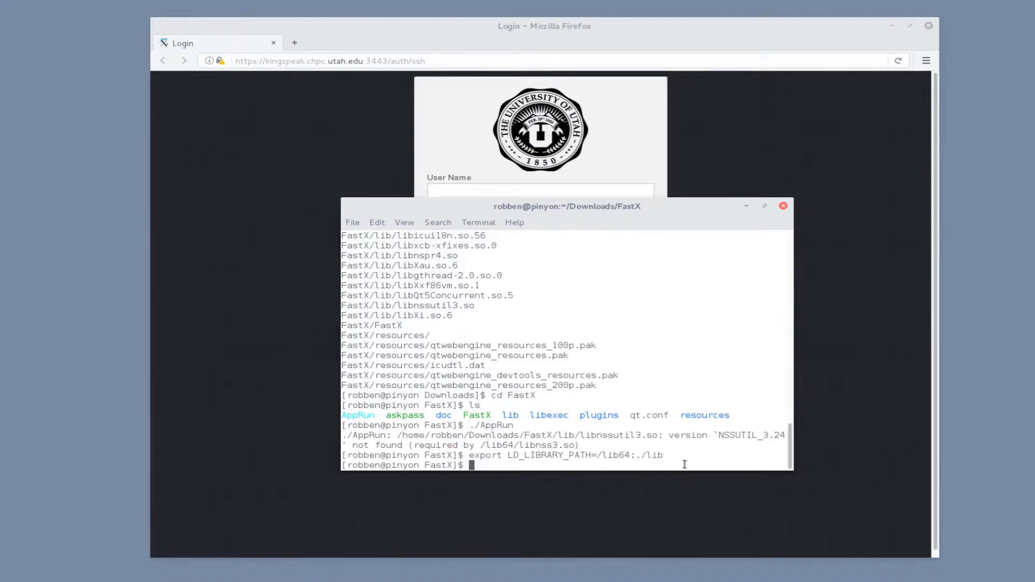
pyautogui.press('Up')
pyautogui.press('Up')
pyautogui.press('Return')
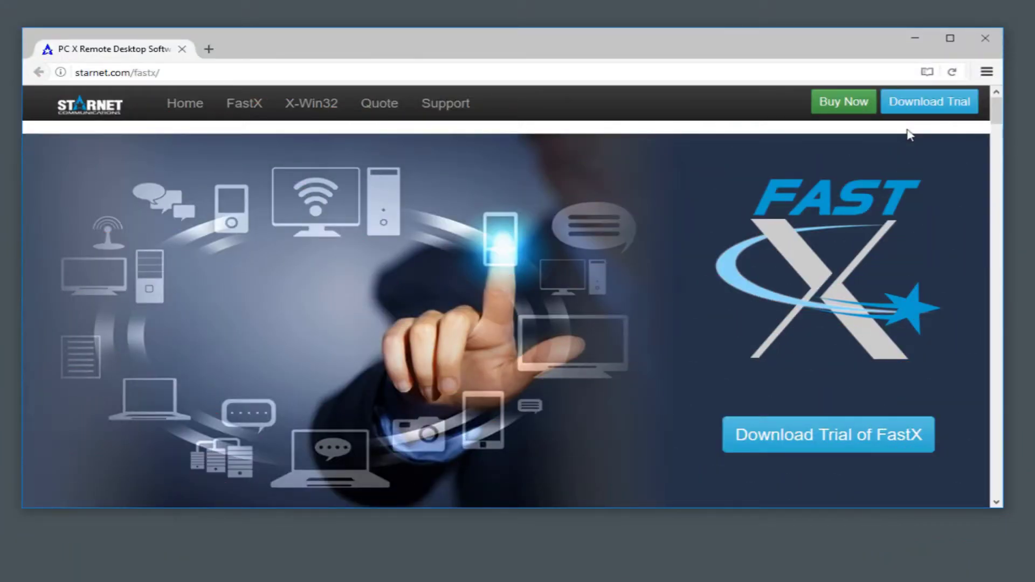
# Open kingspeak.chpc.utah.edu:3000 in a new tab and save the Windows client setup.exe
pyautogui.click(209, 48)
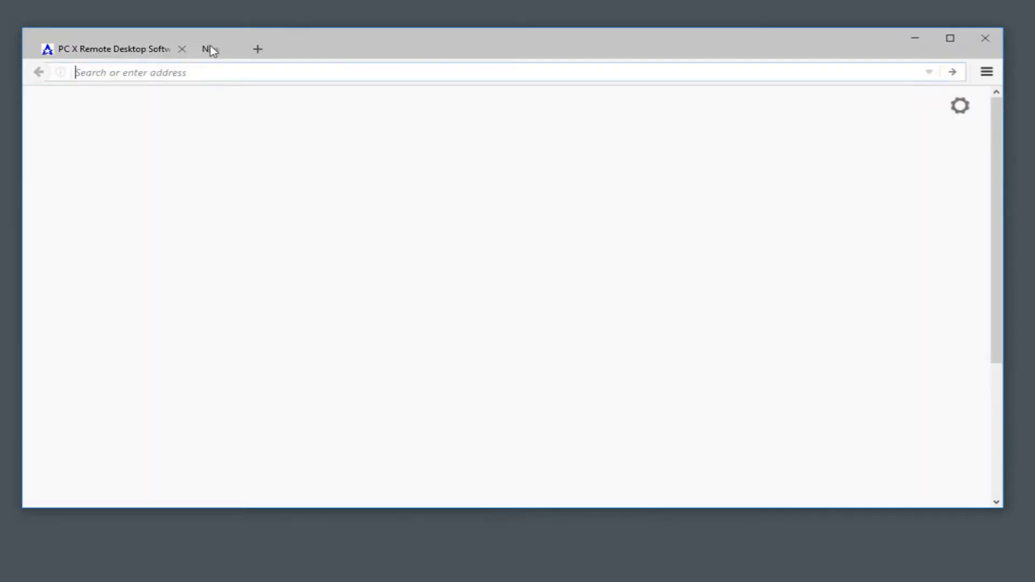
pyautogui.write('kingspeak.chpc.utah')
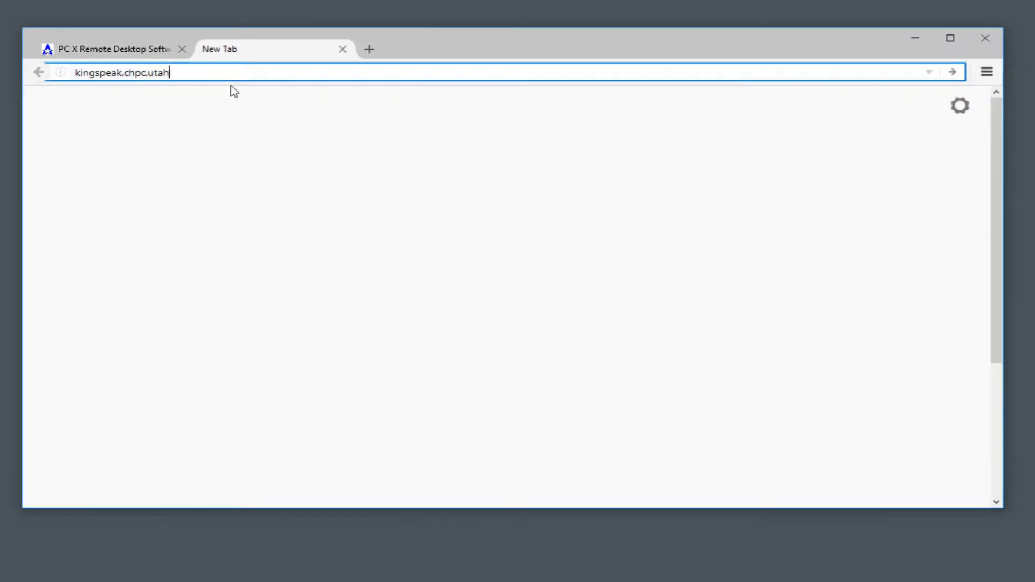
pyautogui.write('.edu:3000')
pyautogui.moveTo(236, 72); pyautogui.dragTo(189, 74)
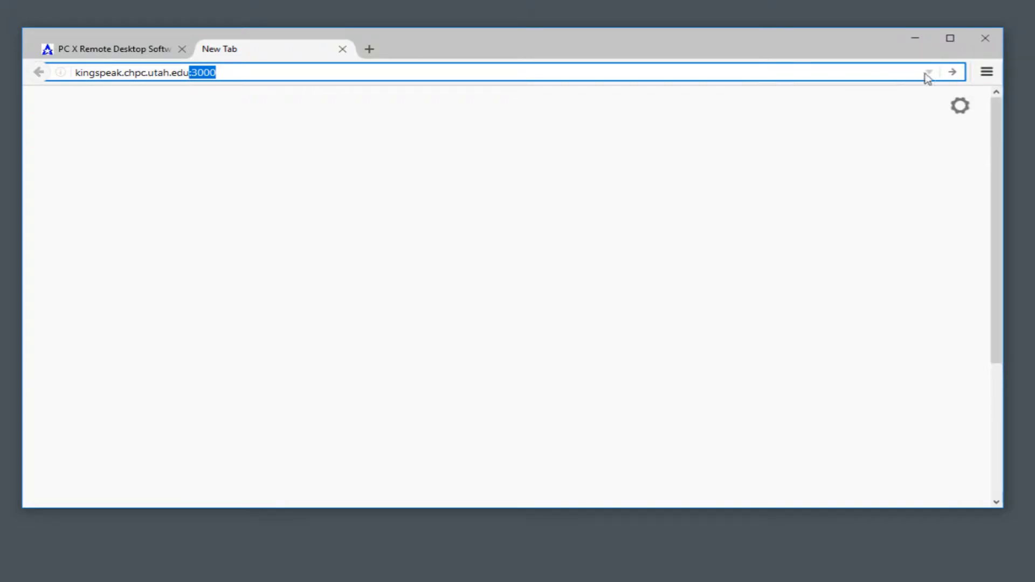
pyautogui.click(952, 73)
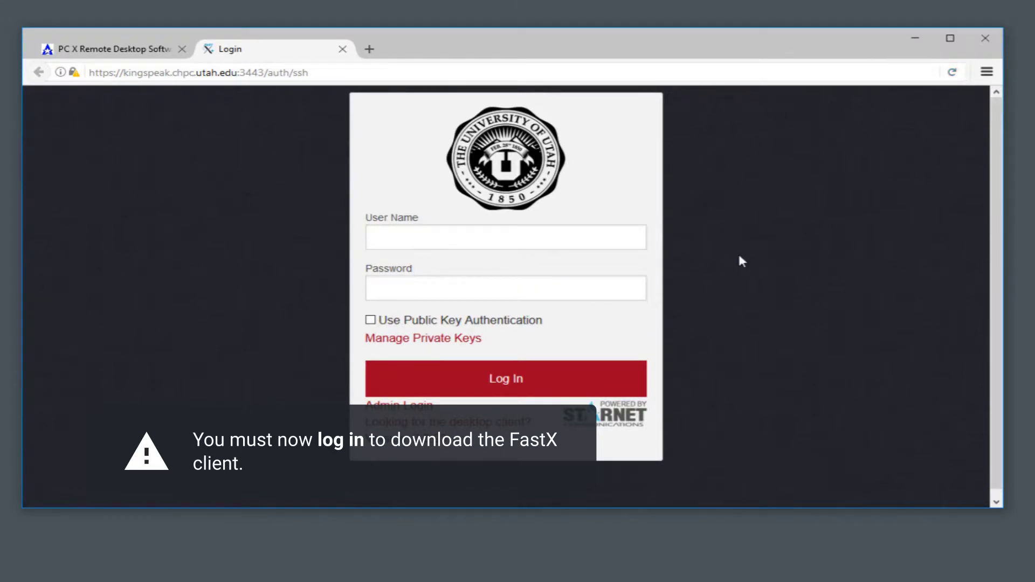
pyautogui.moveTo(452, 422)
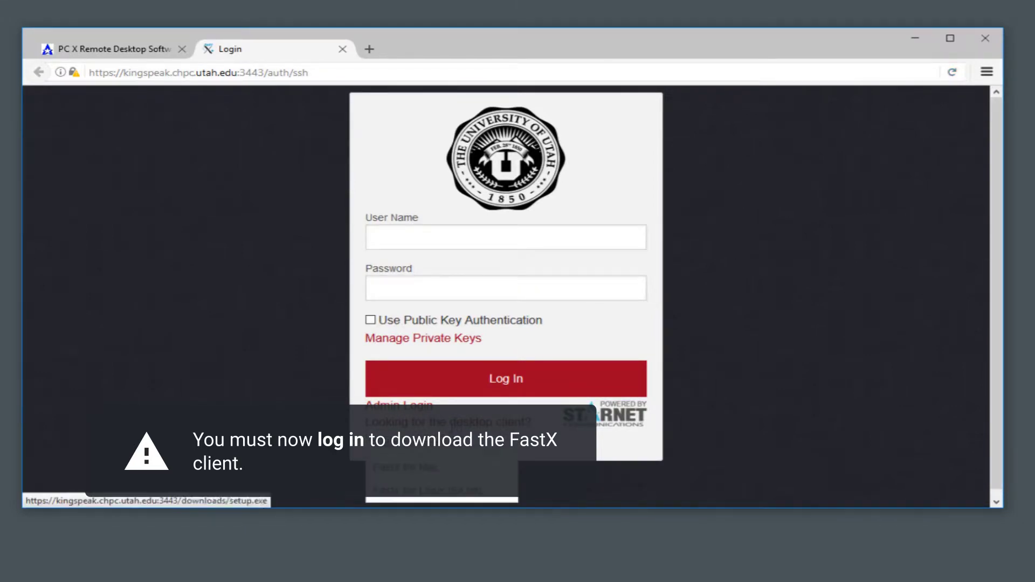
pyautogui.click(410, 445)
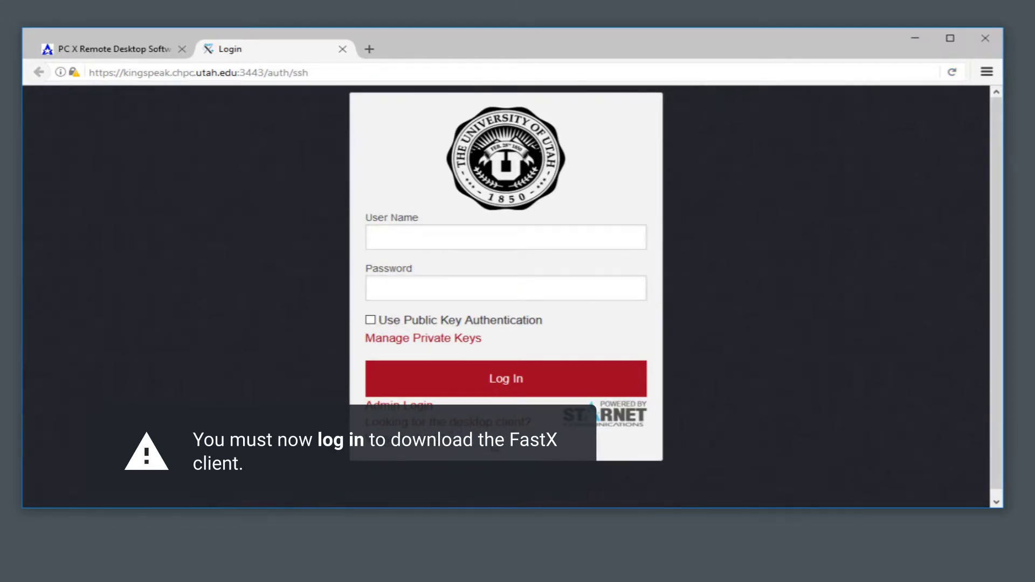
pyautogui.click(683, 399)
pyautogui.click(986, 72)
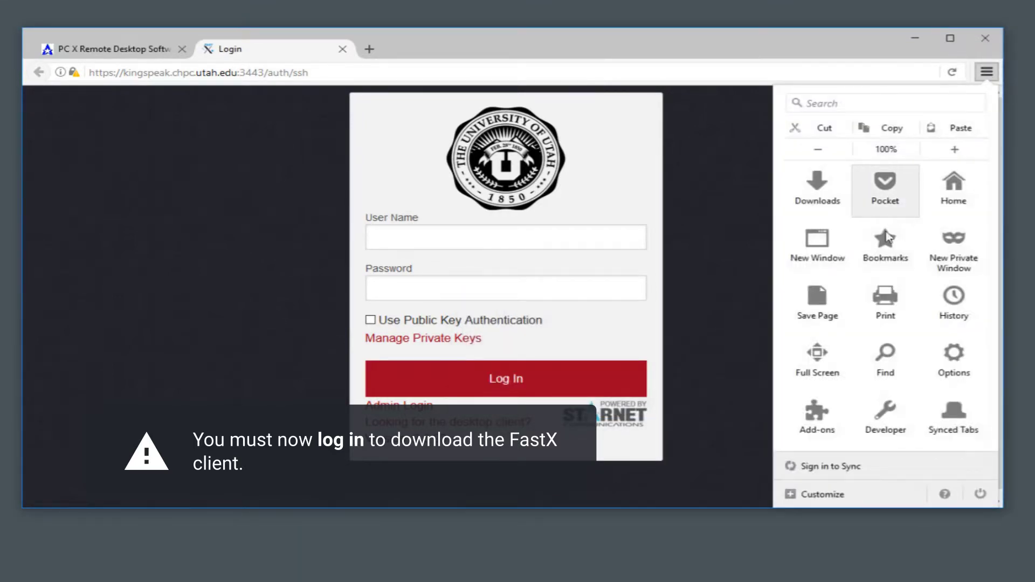
# Run setup.exe from the Downloads library, confirming the launch and the UAC prompt
pyautogui.click(819, 183)
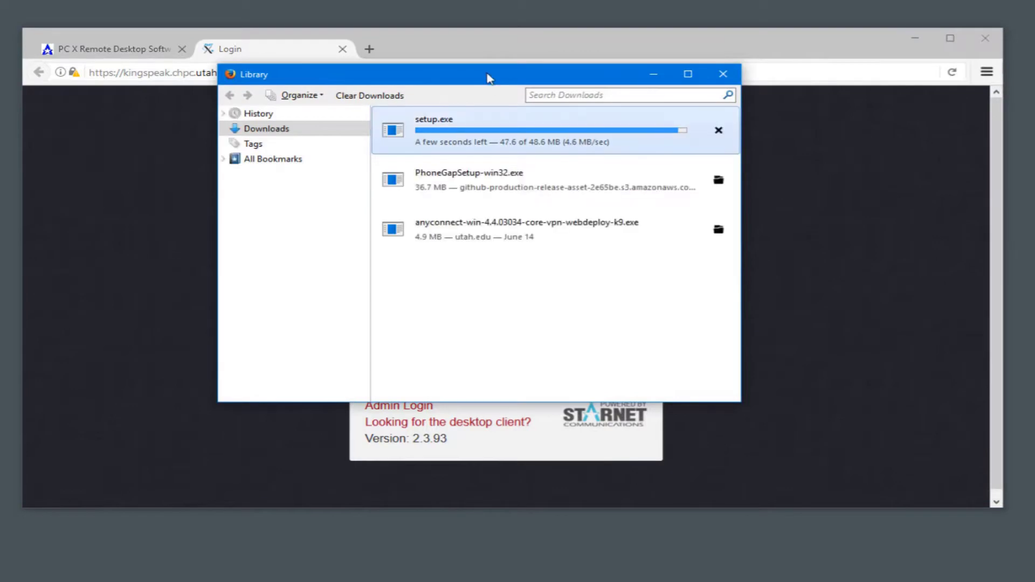
pyautogui.moveTo(489, 78); pyautogui.dragTo(554, 181)
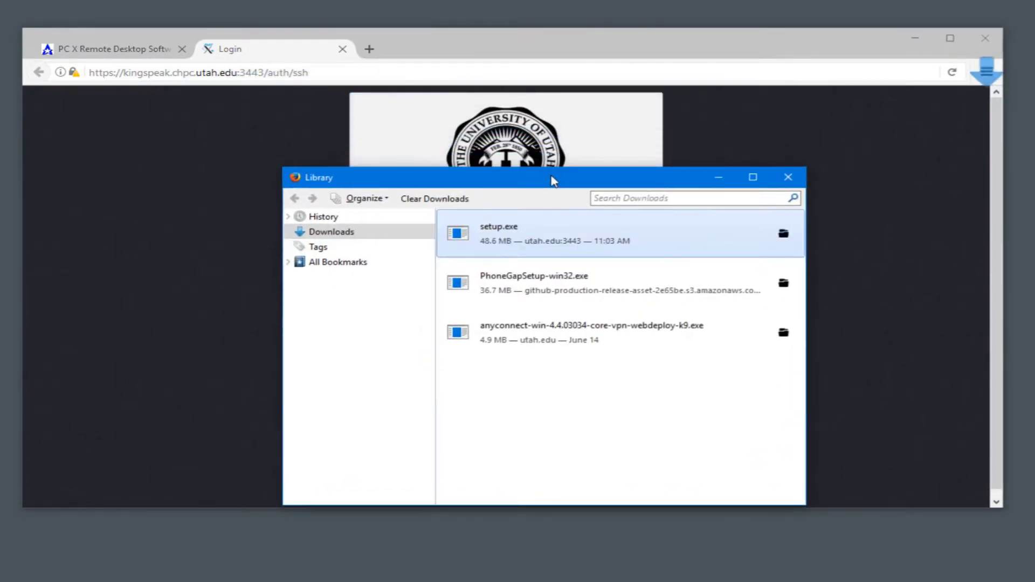
pyautogui.doubleClick(555, 241)
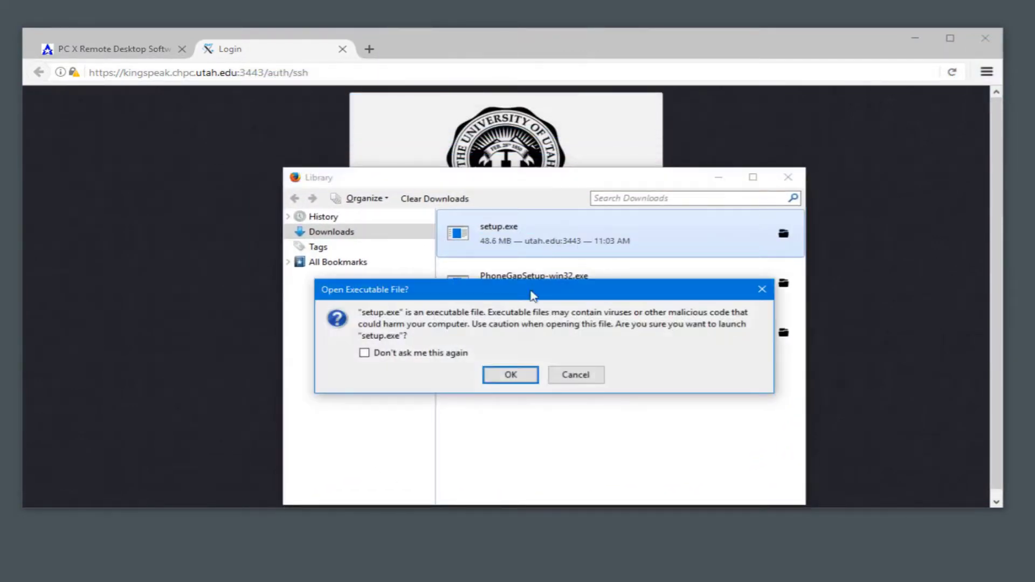
pyautogui.click(510, 375)
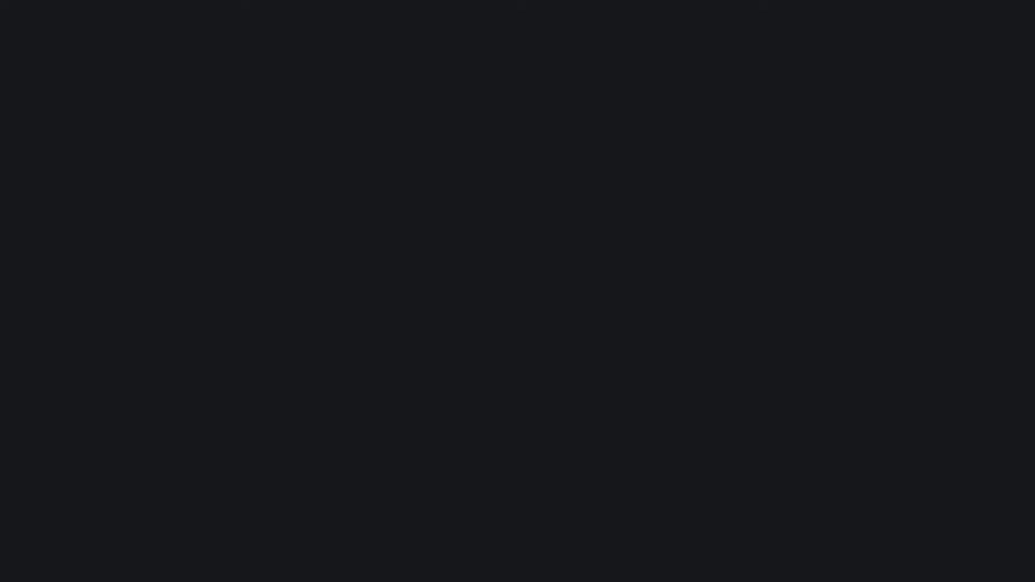
pyautogui.click(441, 384)
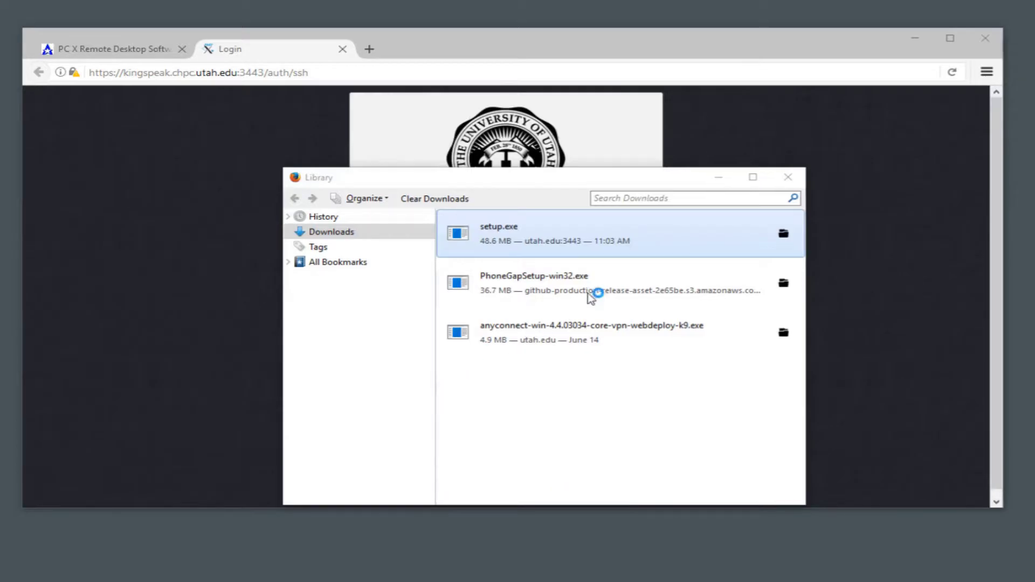
pyautogui.click(727, 175)
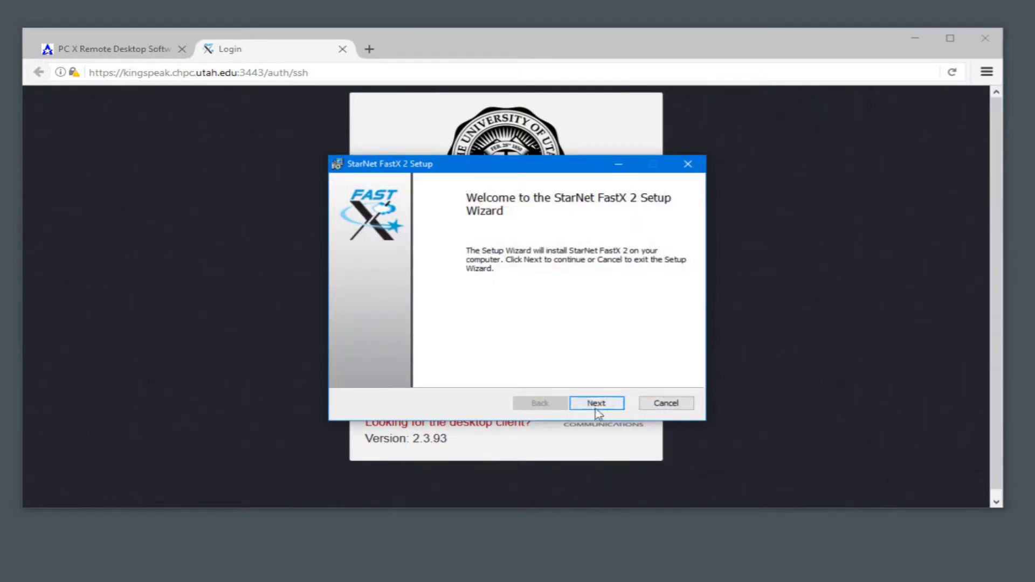
# Accept the EULA and install FastX 2 into the default folder, then finish the wizard
pyautogui.click(595, 408)
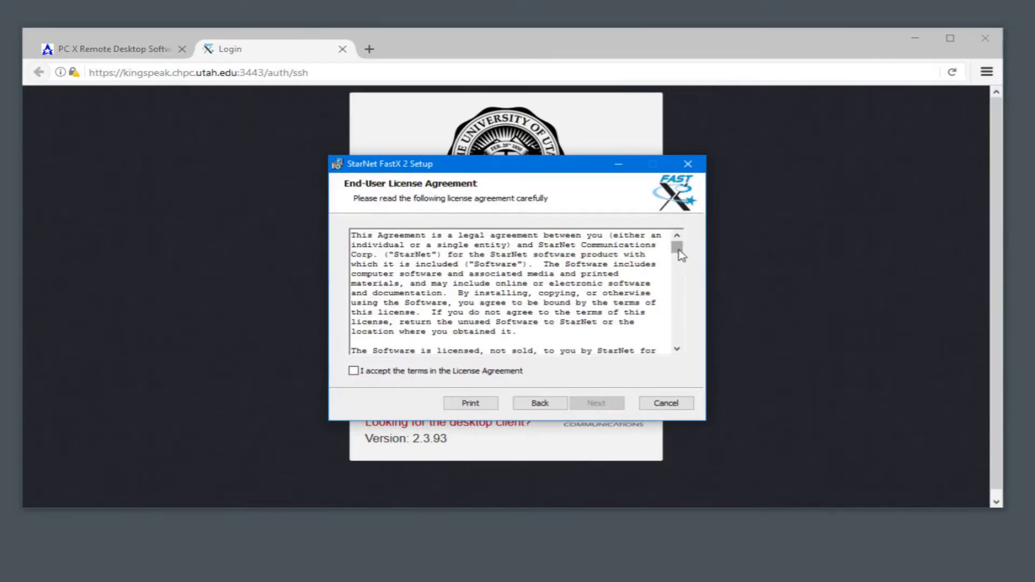
pyautogui.moveTo(677, 248); pyautogui.dragTo(703, 353)
pyautogui.click(353, 371)
pyautogui.click(603, 405)
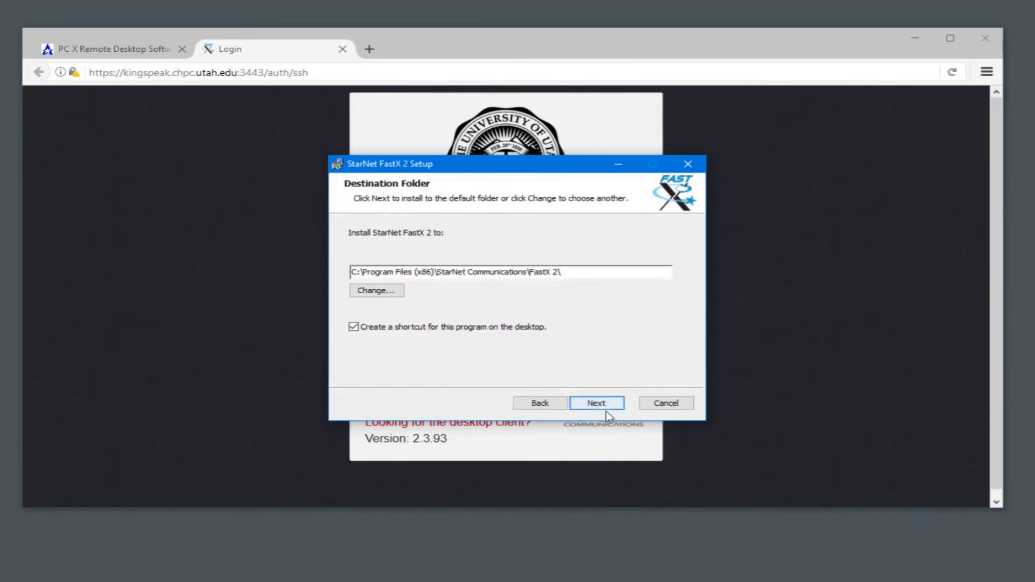
pyautogui.click(597, 403)
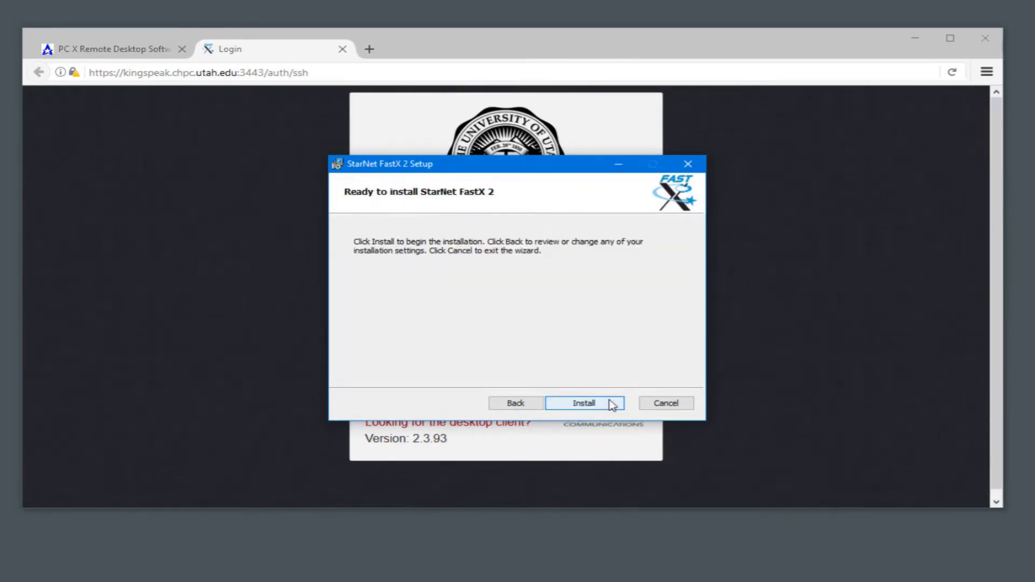
pyautogui.click(609, 403)
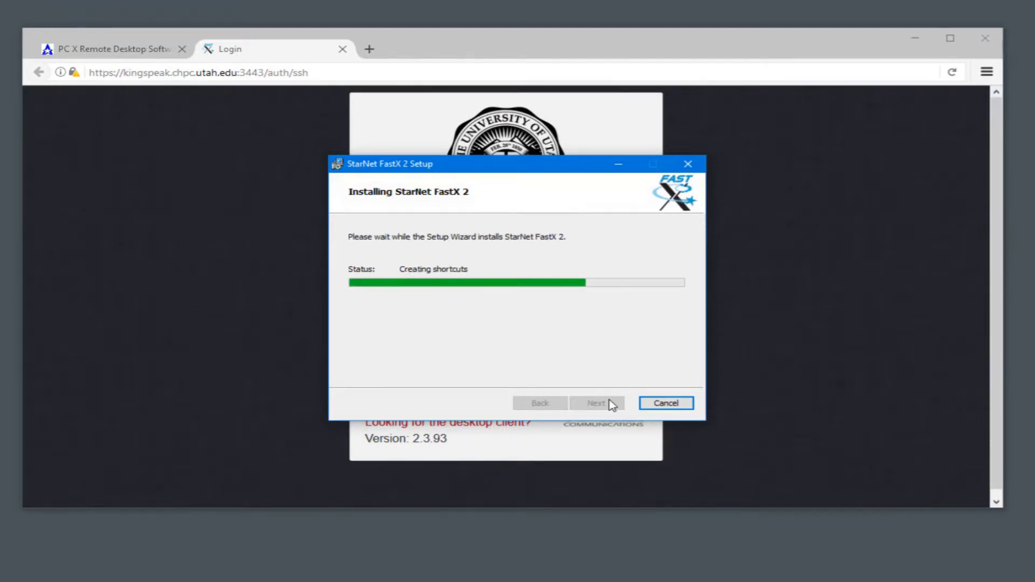
pyautogui.click(609, 404)
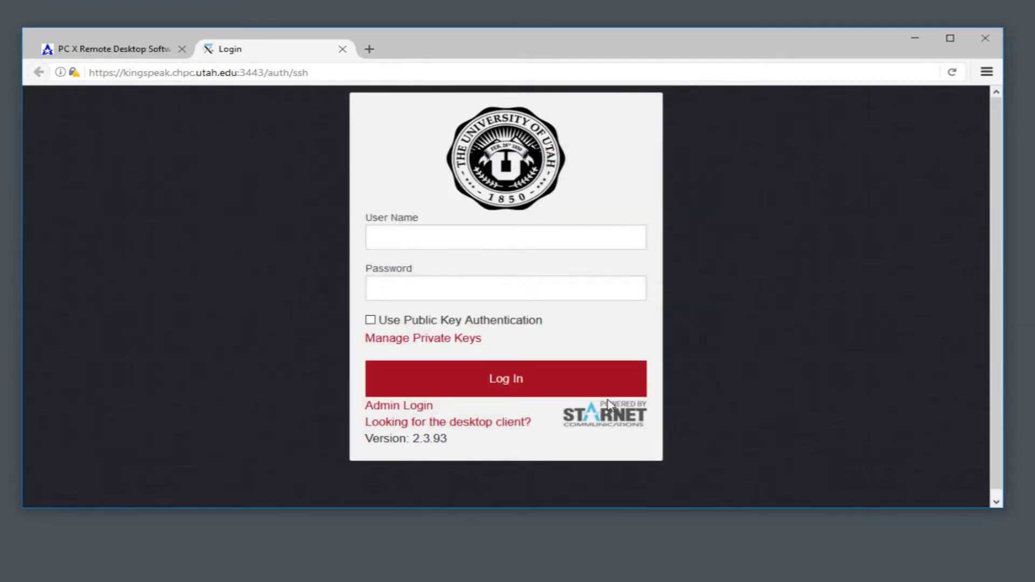
# Minimize Firefox, search the Start menu for 'fastx' and launch FastX 2
pyautogui.click(913, 39)
pyautogui.click(10, 577)
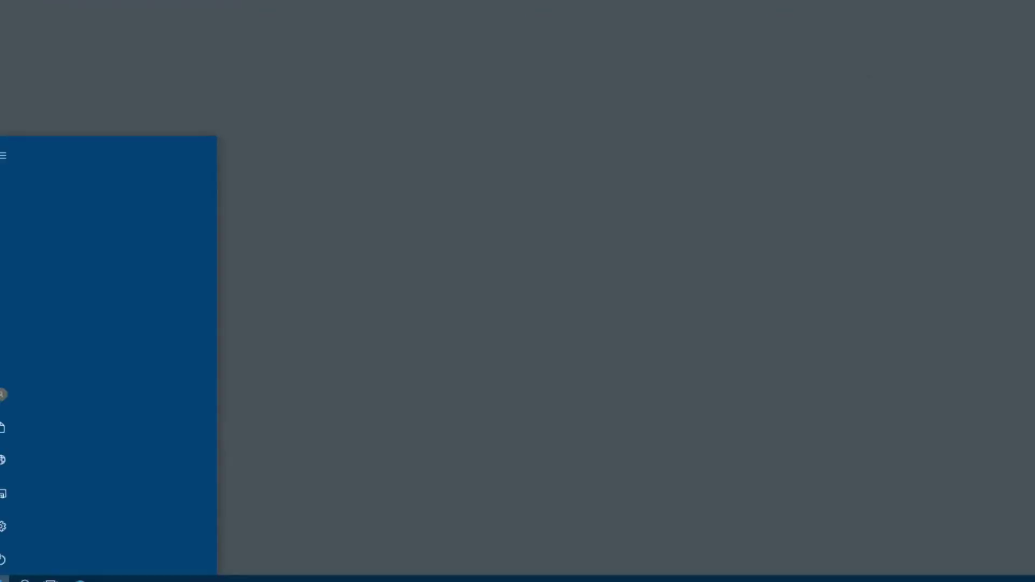
pyautogui.click(7, 578)
pyautogui.click(7, 578)
pyautogui.write('fastx')
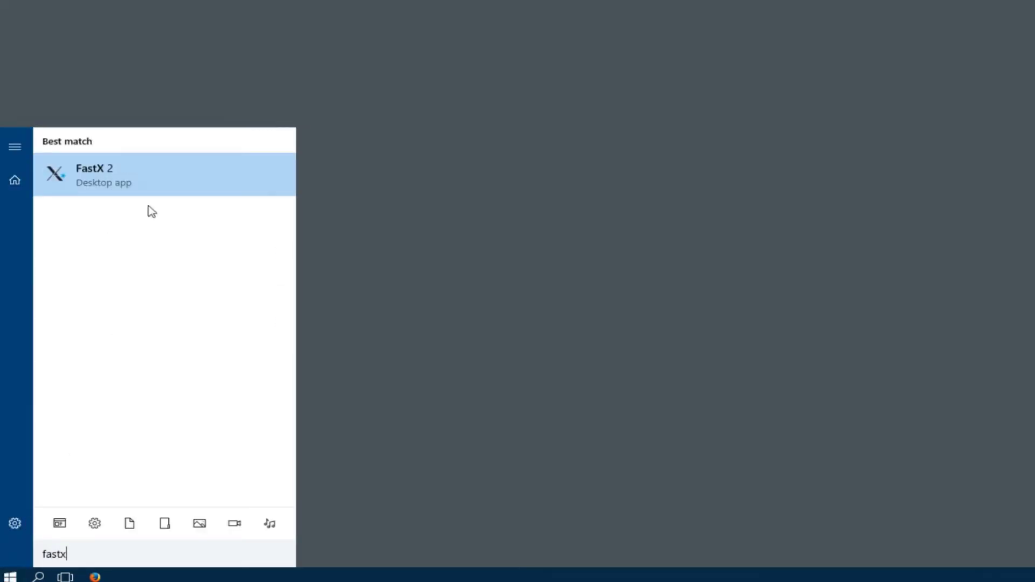
pyautogui.click(151, 175)
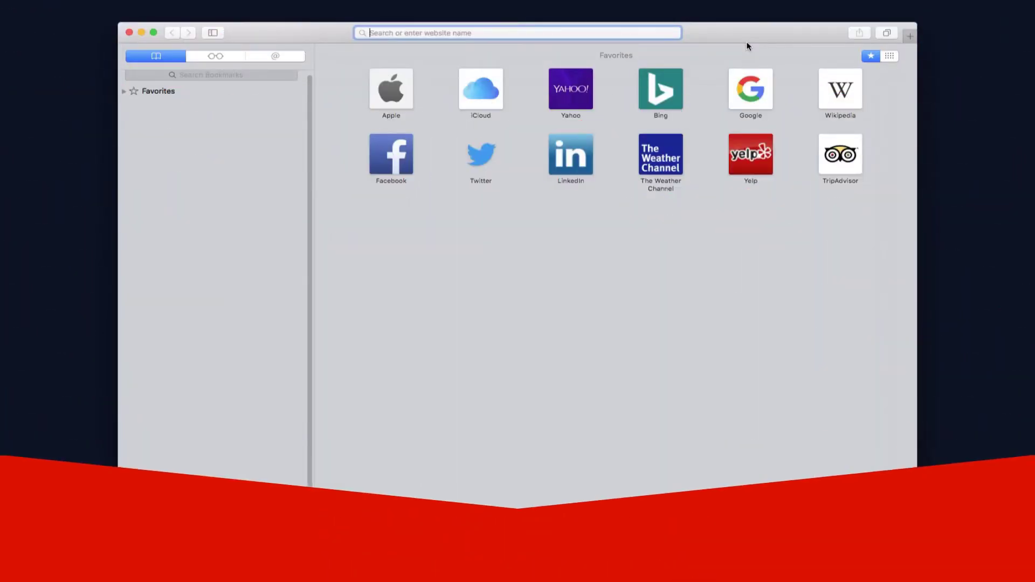
# Load kingspeak.chpc.utah.edu:3000 and download the FastX for Mac desktop client
pyautogui.write('kingspeak.chpc.utah.e')
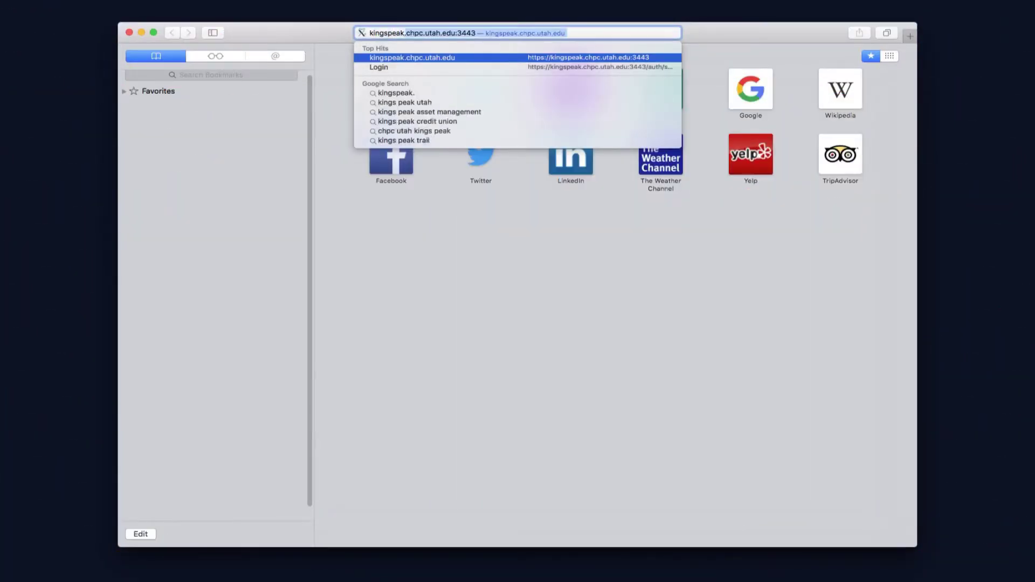
pyautogui.write('du:3000')
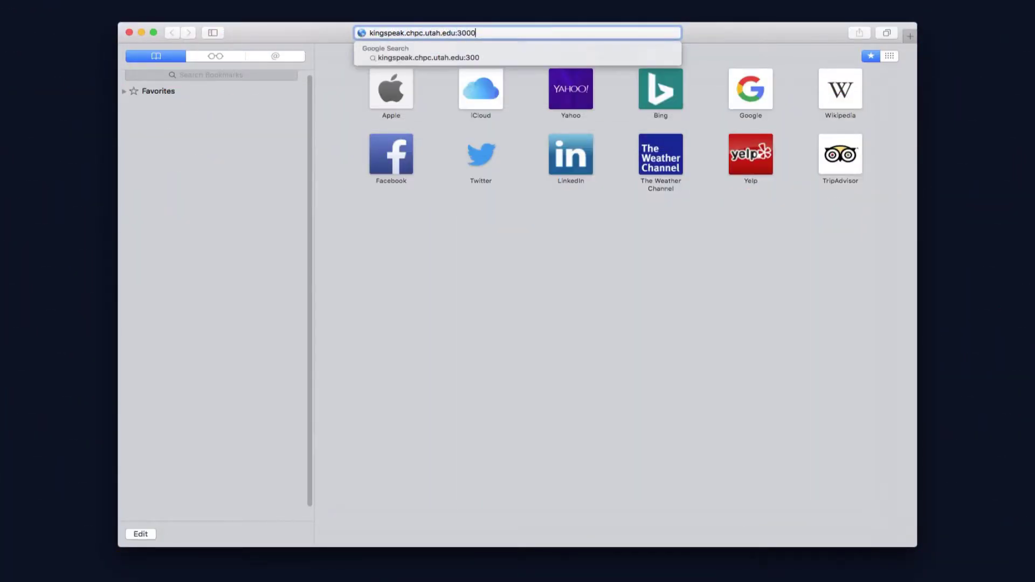
pyautogui.press('Return')
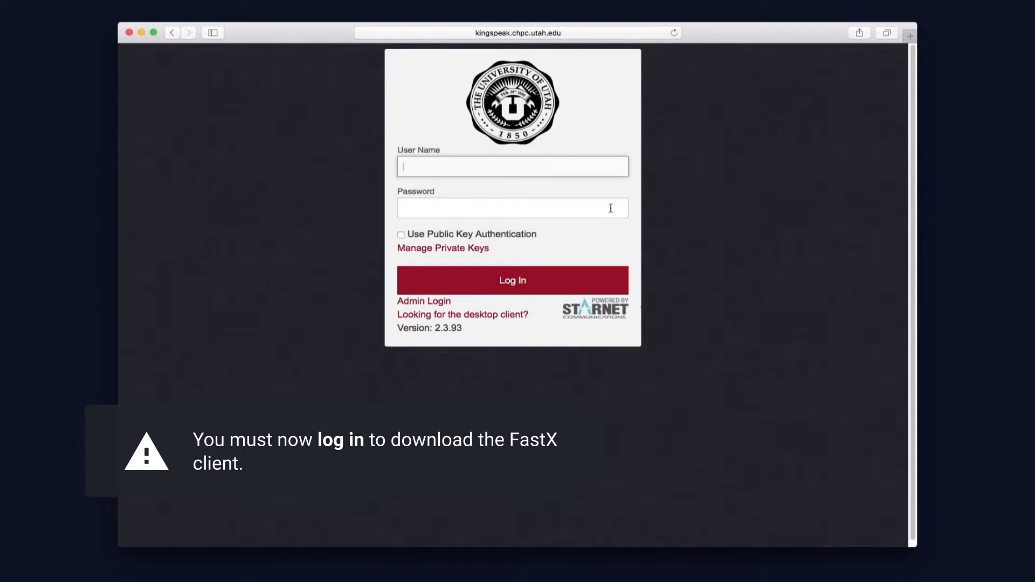
pyautogui.click(505, 314)
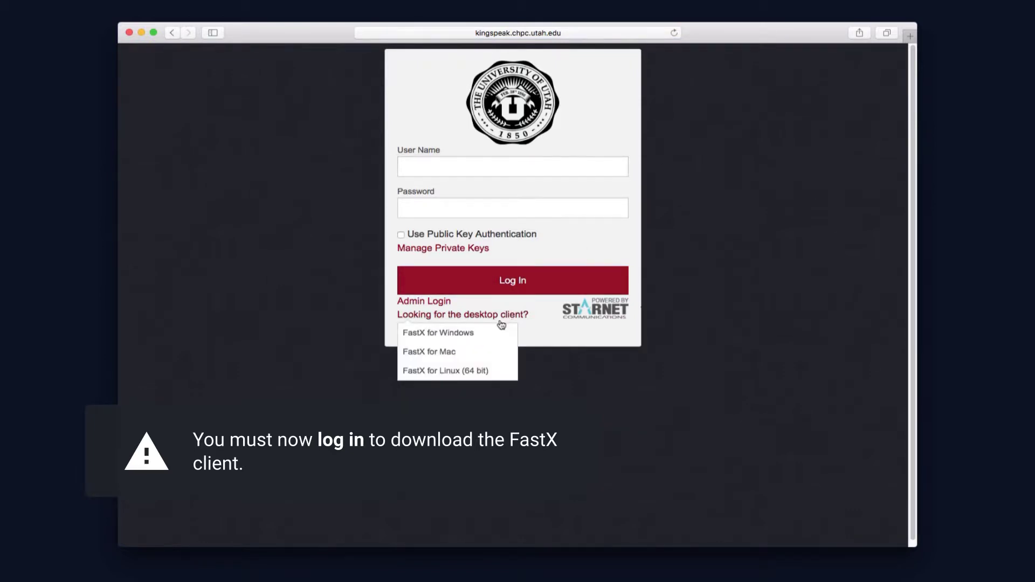
pyautogui.click(486, 352)
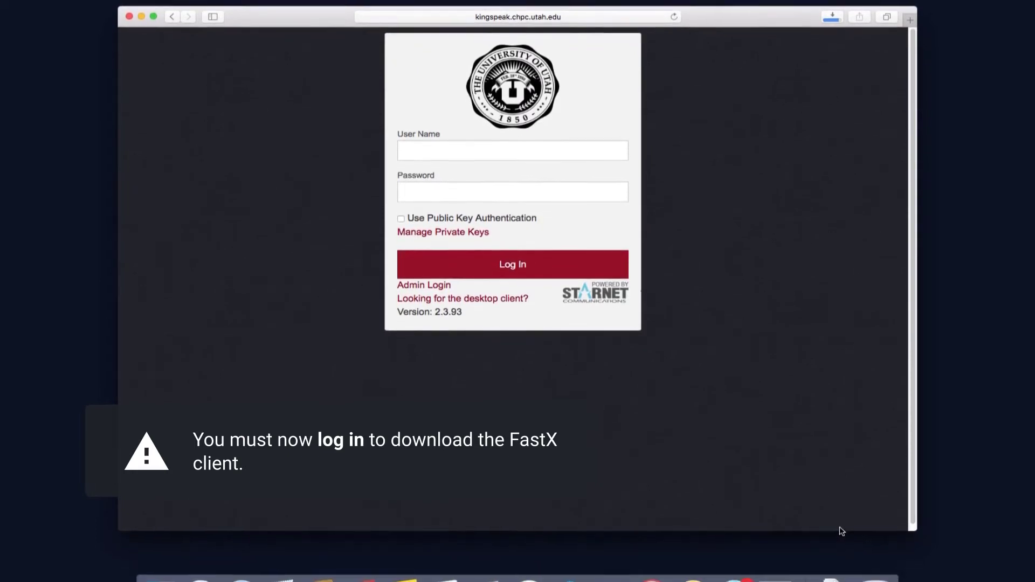
# Mount FastX.dmg from Safari's downloads to show the FastX disk image window
pyautogui.click(830, 575)
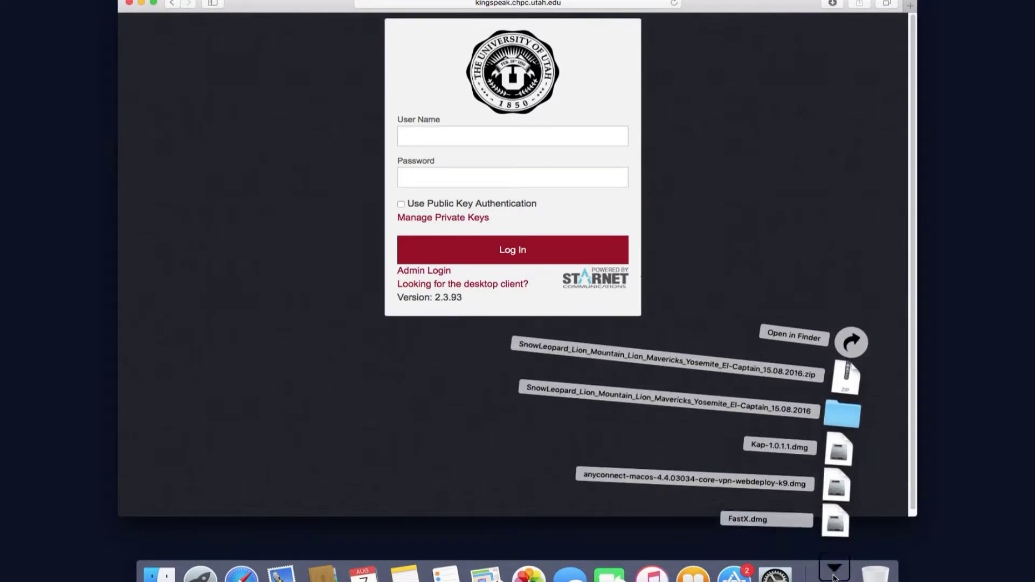
pyautogui.click(836, 539)
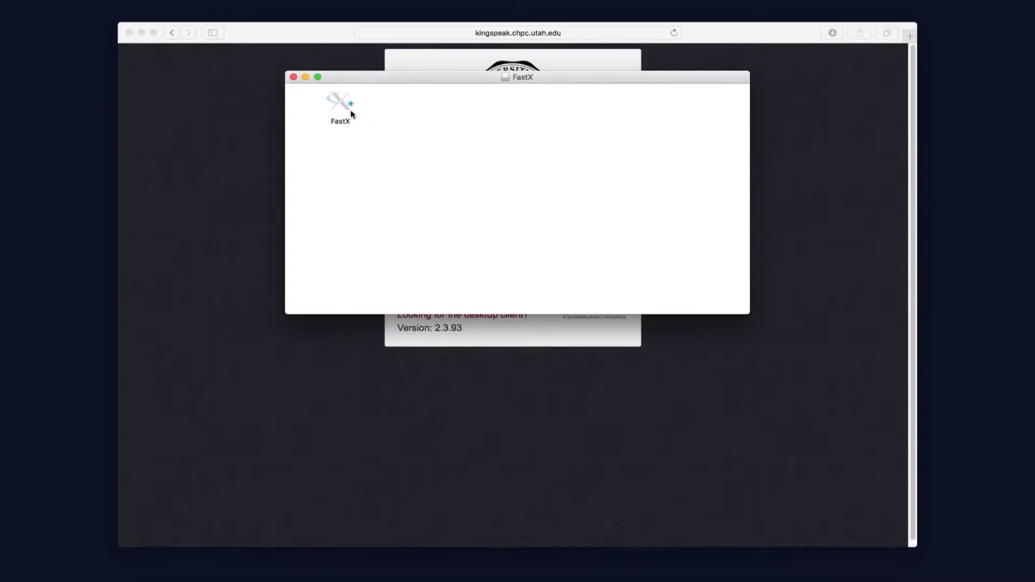
# Open the FastX app from the disk image and approve the internet-download warning
pyautogui.click(345, 106)
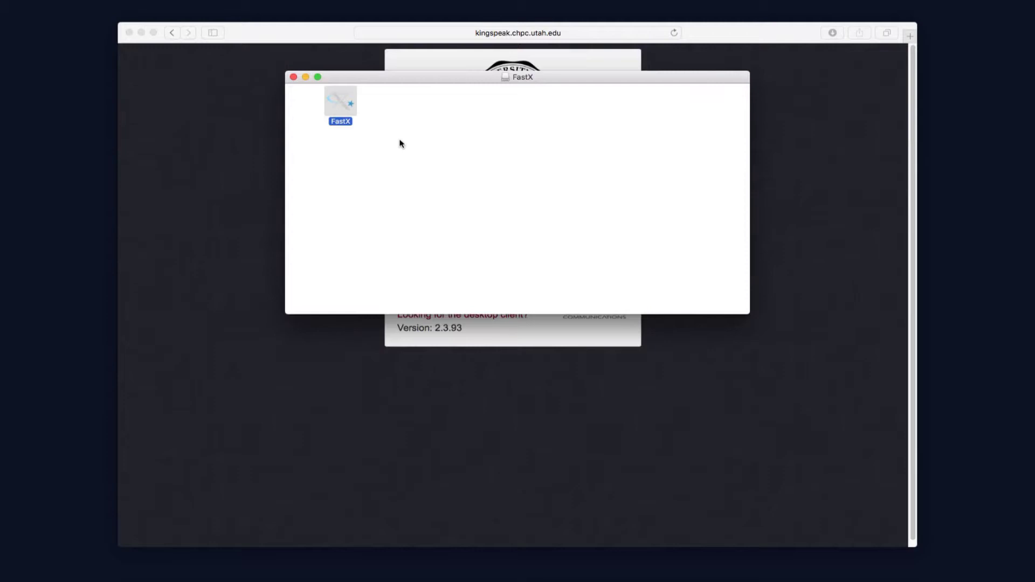
pyautogui.press('super+o')
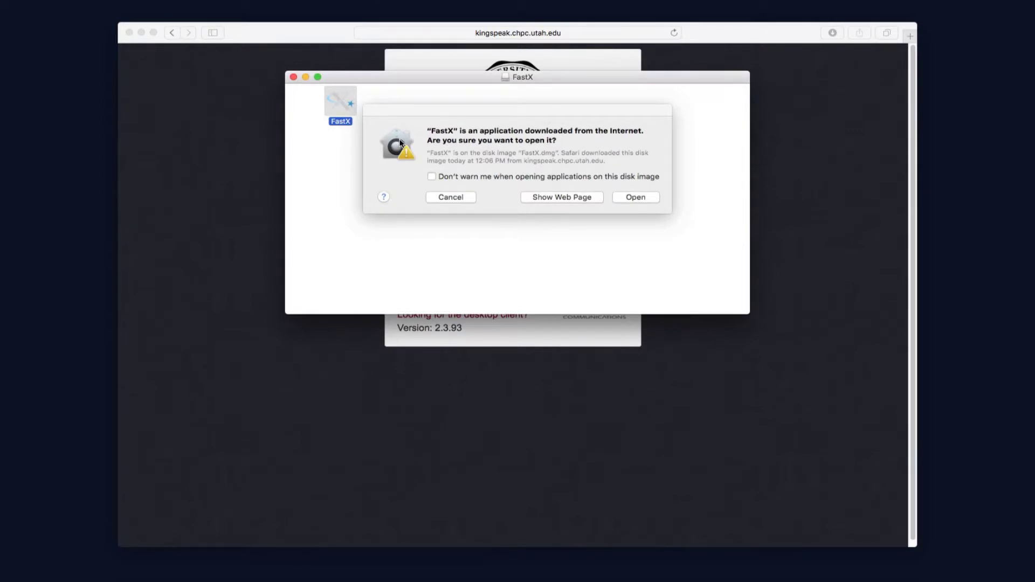
pyautogui.click(635, 197)
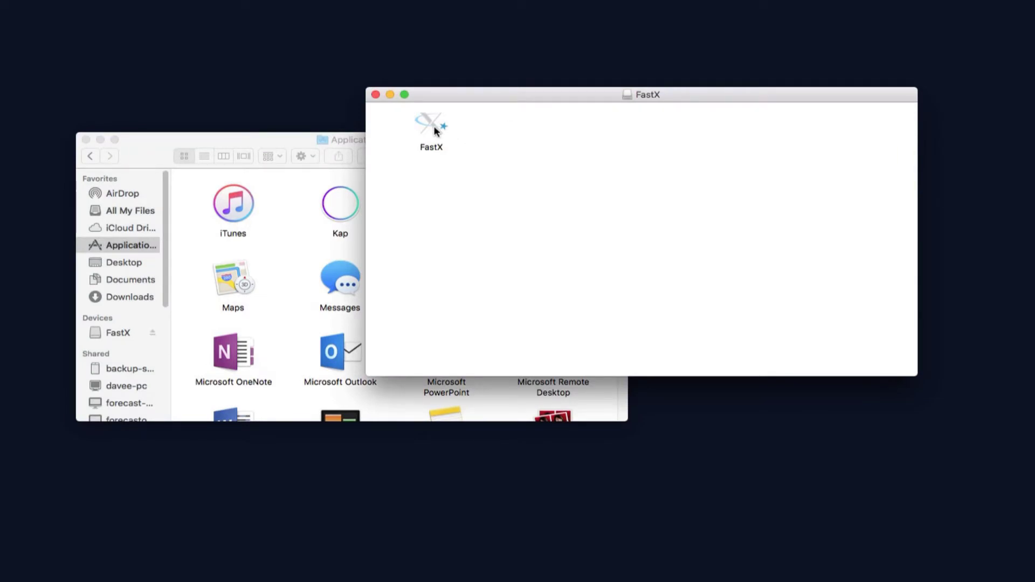
# Copy FastX.app (151.9 MB) into Applications, then bring up Launchpad
pyautogui.moveTo(438, 128); pyautogui.dragTo(292, 194)
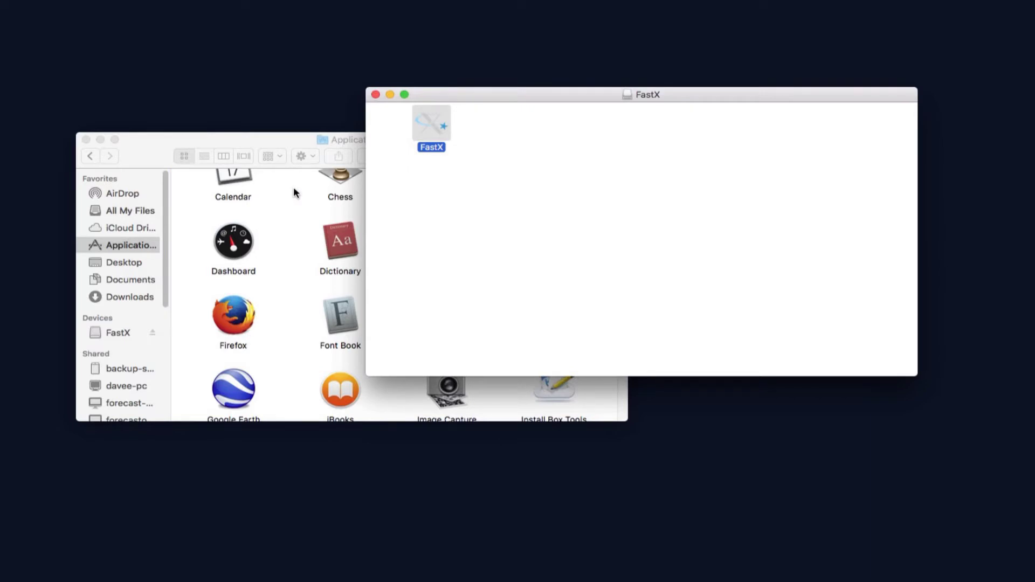
pyautogui.moveTo(309, 154); pyautogui.dragTo(311, 143)
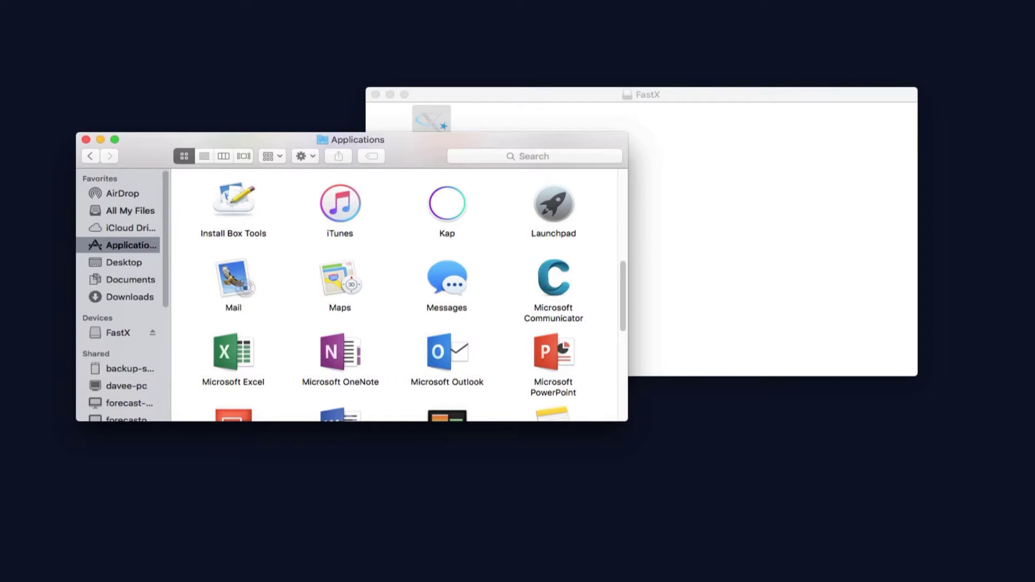
pyautogui.press('F4')
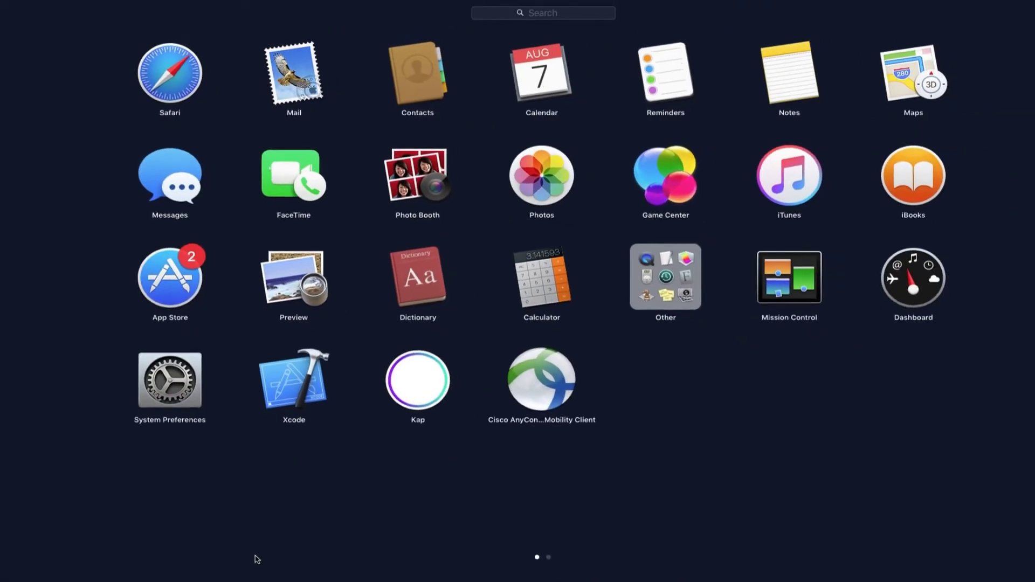